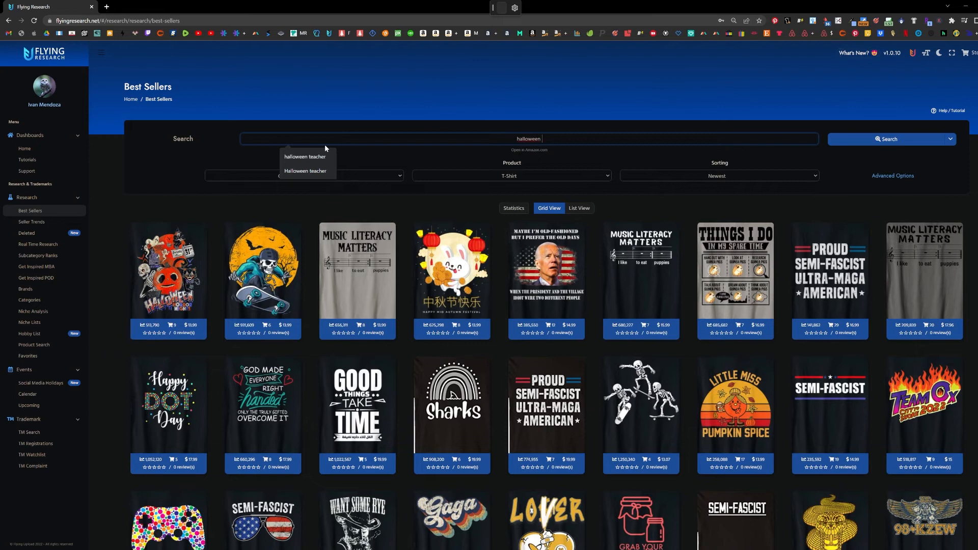
Search the T-shirt best sellers for "halloween teacher" and open the orange Trick or Teach design's product page
{"action": "type", "text": "her"}
{"action": "key", "text": "Return"}
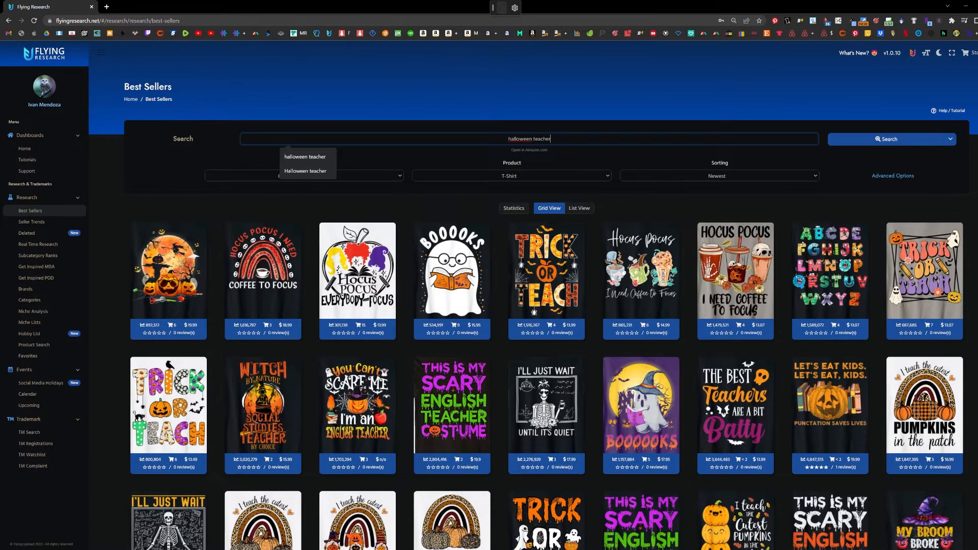
{"action": "scroll", "coordinate": [963, 124], "scroll_direction": "down", "scroll_amount": 1}
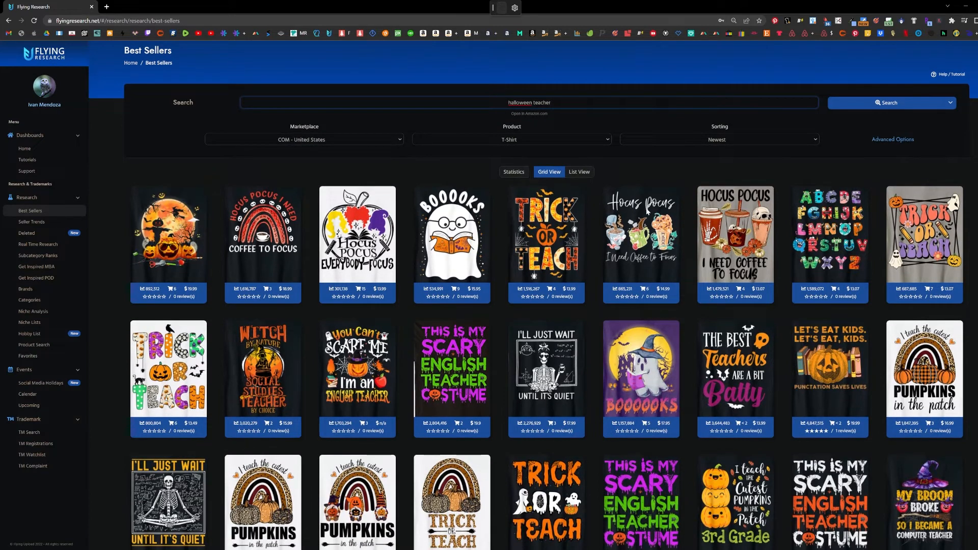
{"action": "left_click", "coordinate": [557, 275]}
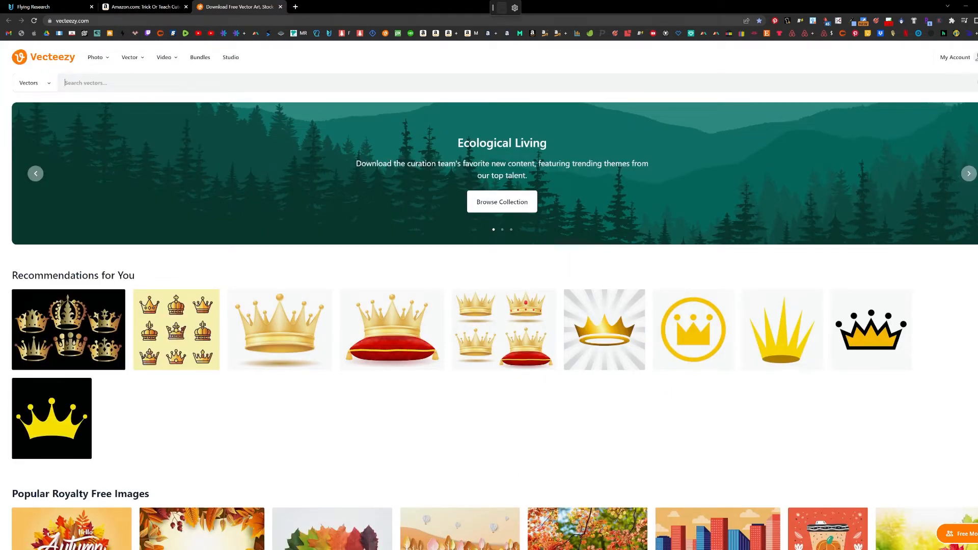
Search Vecteezy's vectors for "apple silhouette" and download the black apple icon with a stem and leaf
{"action": "type", "text": "apple sil"}
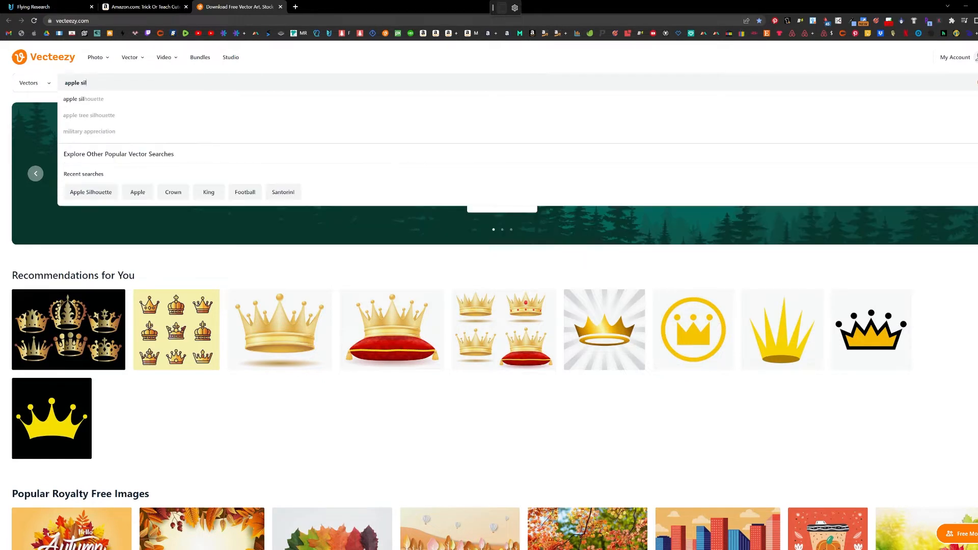
{"action": "left_click", "coordinate": [146, 103]}
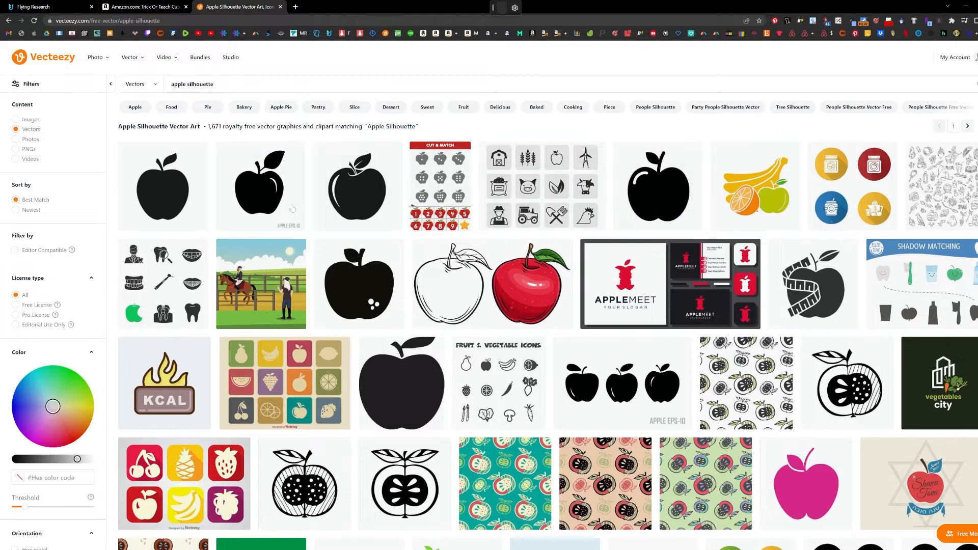
{"action": "left_click", "coordinate": [177, 204]}
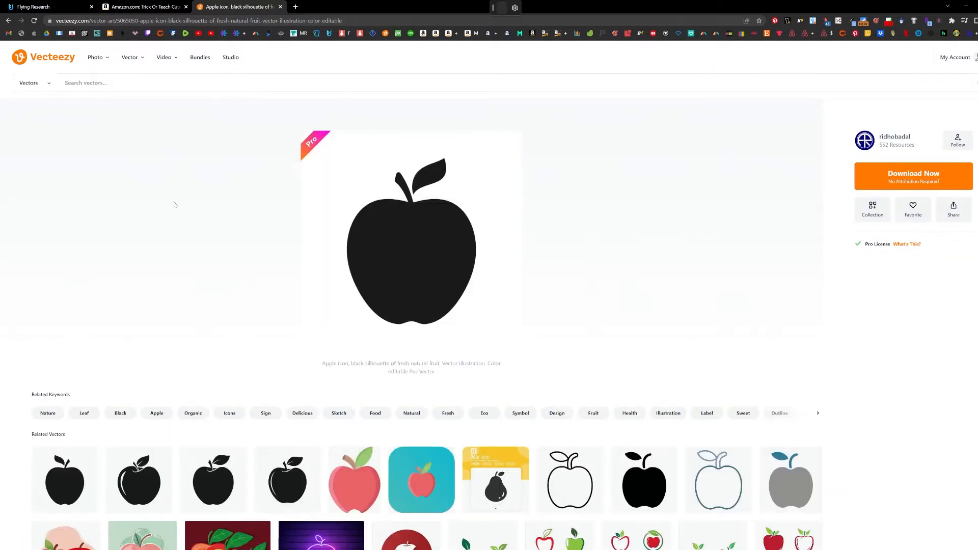
{"action": "left_click", "coordinate": [926, 172]}
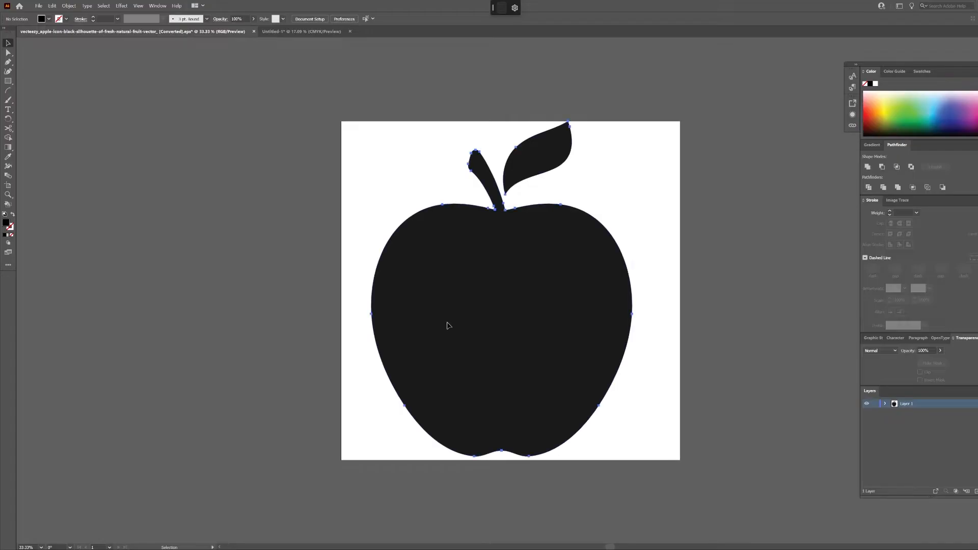
Copy the apple silhouette into the untitled Illustrator document and enlarge it to fill most of the artboard
{"action": "left_click", "coordinate": [449, 325]}
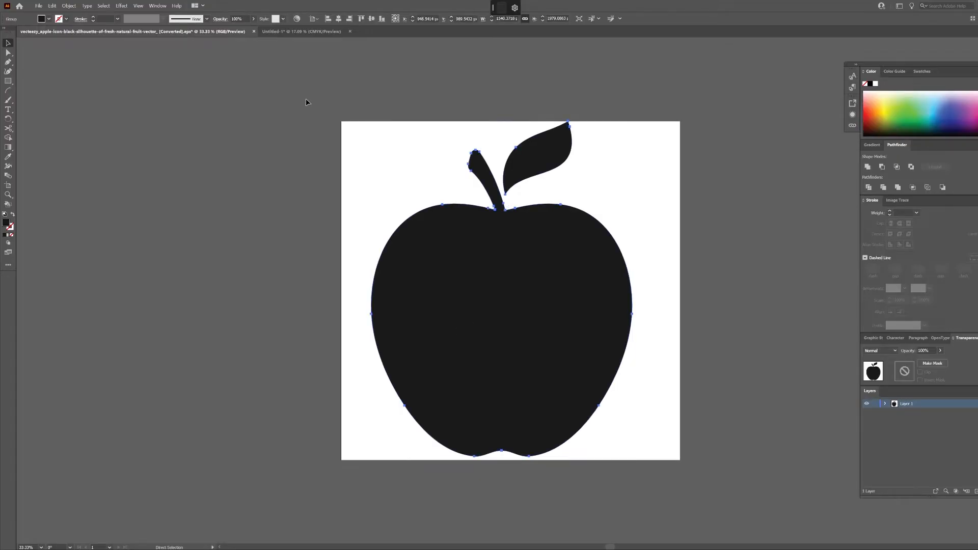
{"action": "left_click", "coordinate": [281, 31]}
{"action": "key", "text": "ctrl+v"}
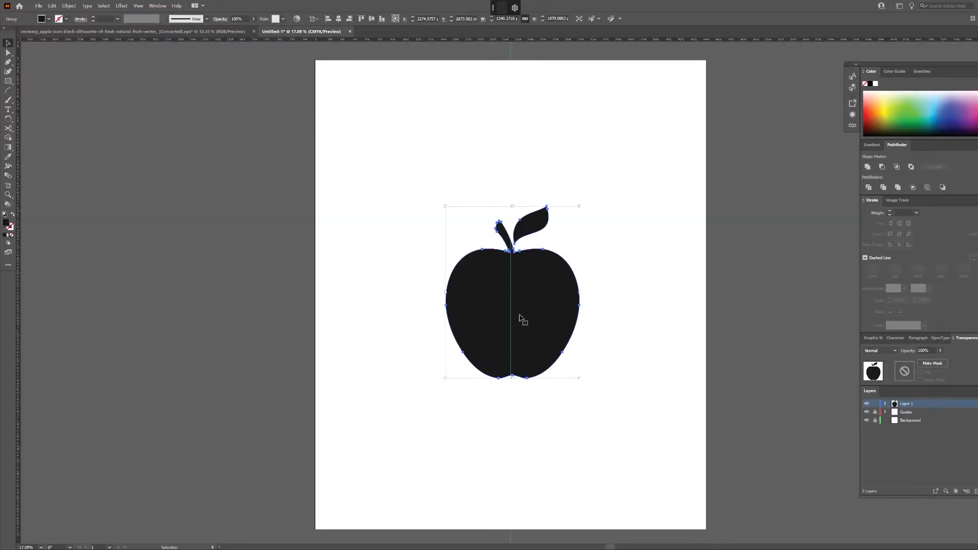
{"action": "left_click_drag", "start_coordinate": [512, 206], "coordinate": [503, 65]}
{"action": "left_click_drag", "start_coordinate": [513, 378], "coordinate": [514, 448]}
{"action": "left_click", "coordinate": [784, 356]}
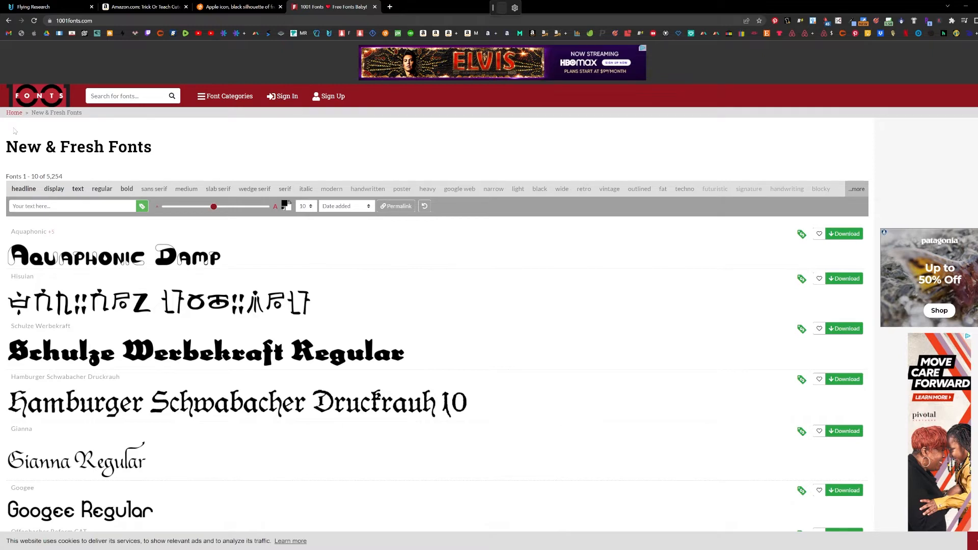
Browse the 1970s font category on 1001 Fonts and download the Bellybeans FG font
{"action": "left_click", "coordinate": [220, 99]}
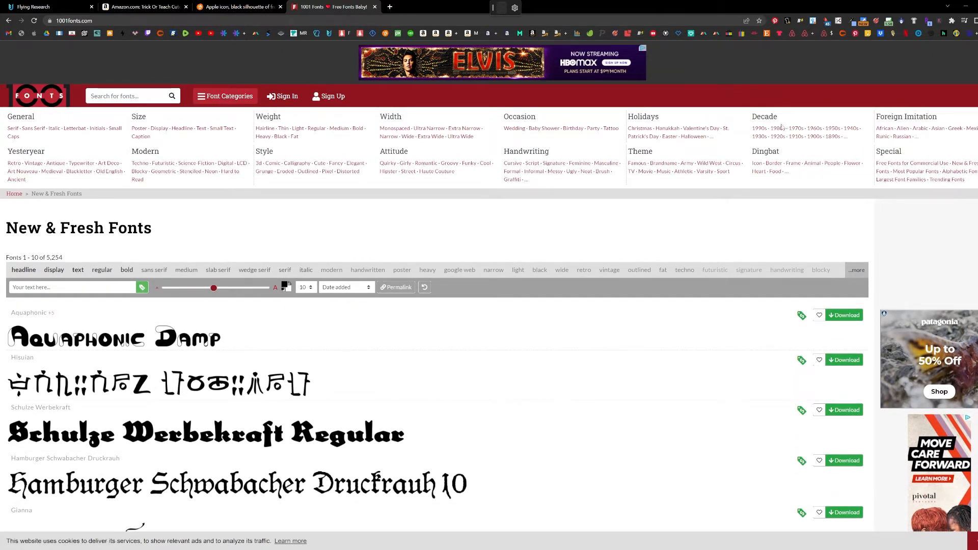
{"action": "left_click", "coordinate": [796, 129]}
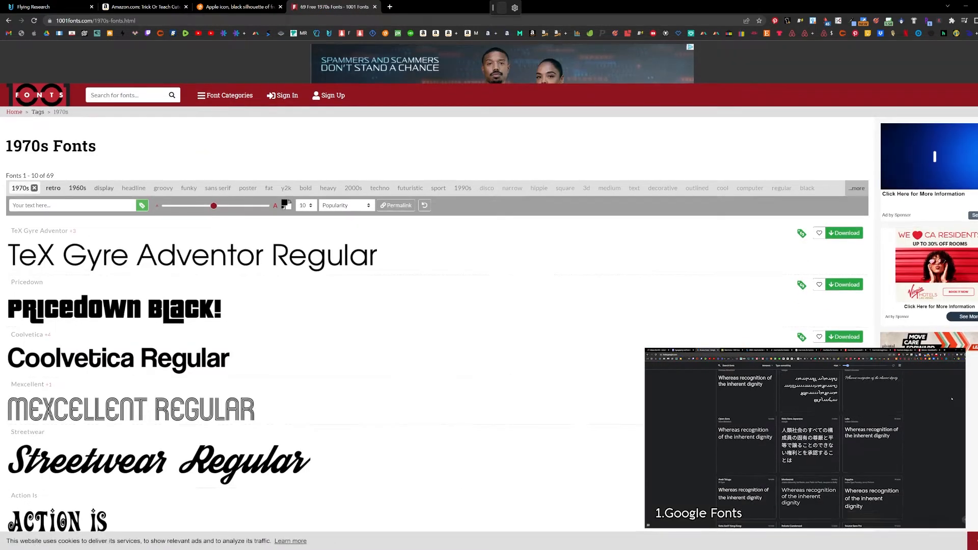
{"action": "scroll", "coordinate": [946, 125], "scroll_direction": "down", "scroll_amount": 1}
{"action": "scroll", "coordinate": [754, 263], "scroll_direction": "down", "scroll_amount": 4}
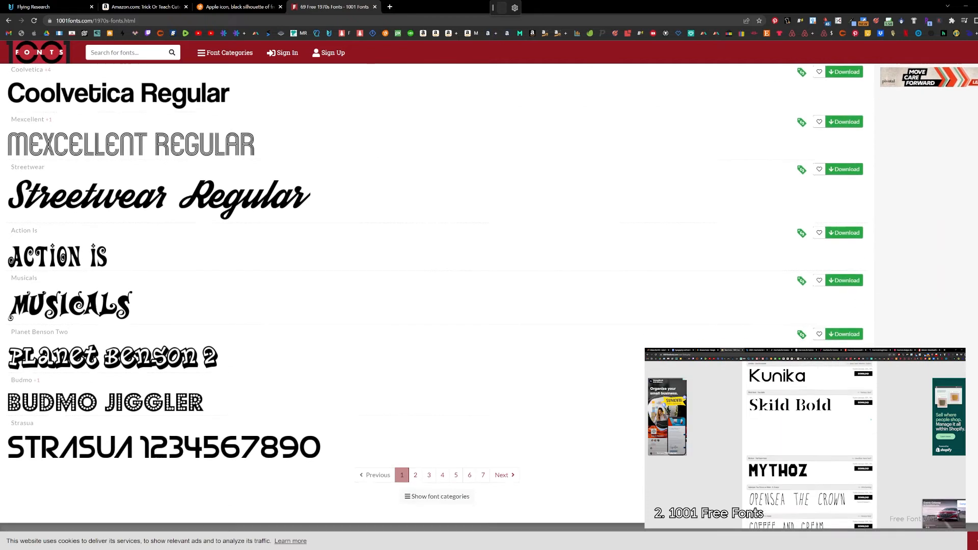
{"action": "left_click", "coordinate": [416, 472]}
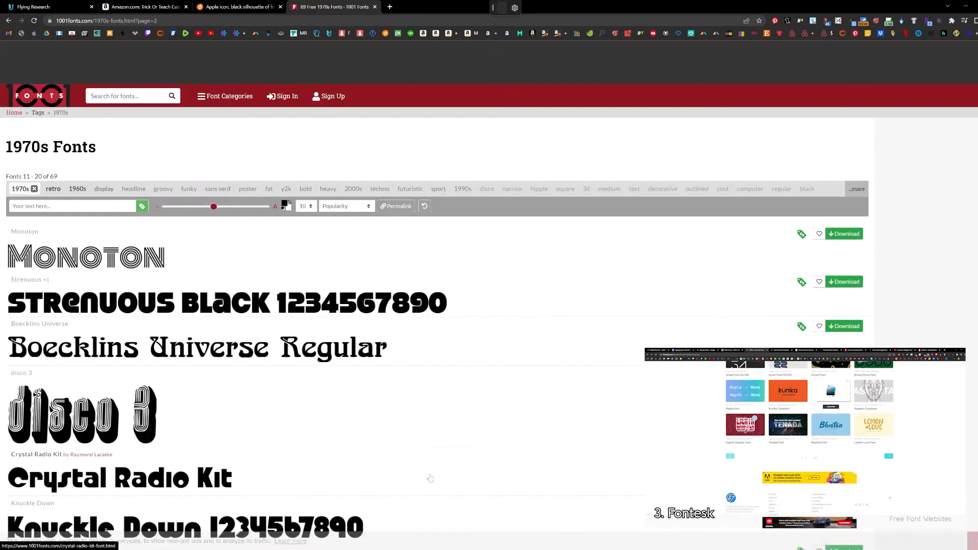
{"action": "scroll", "coordinate": [917, 198], "scroll_direction": "down", "scroll_amount": 2}
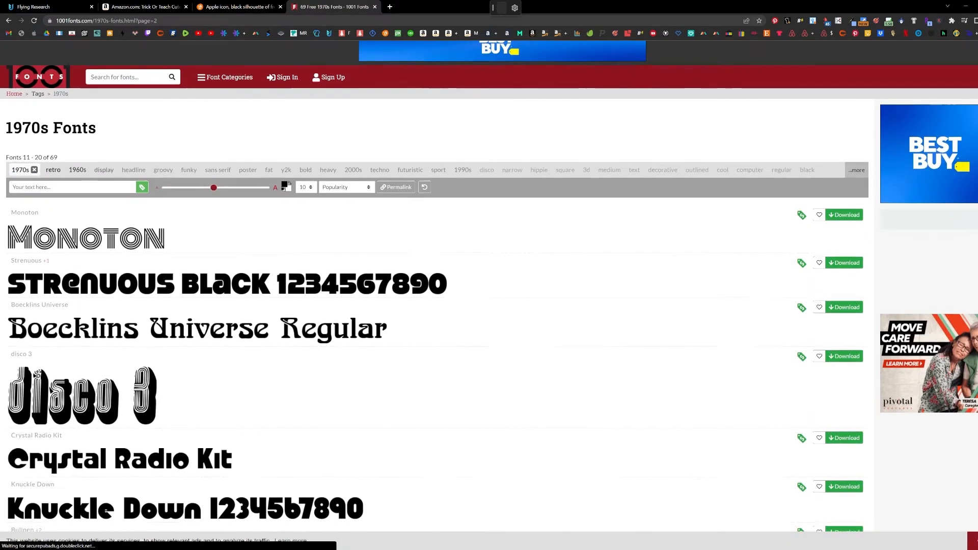
{"action": "scroll", "coordinate": [374, 421], "scroll_direction": "down", "scroll_amount": 4}
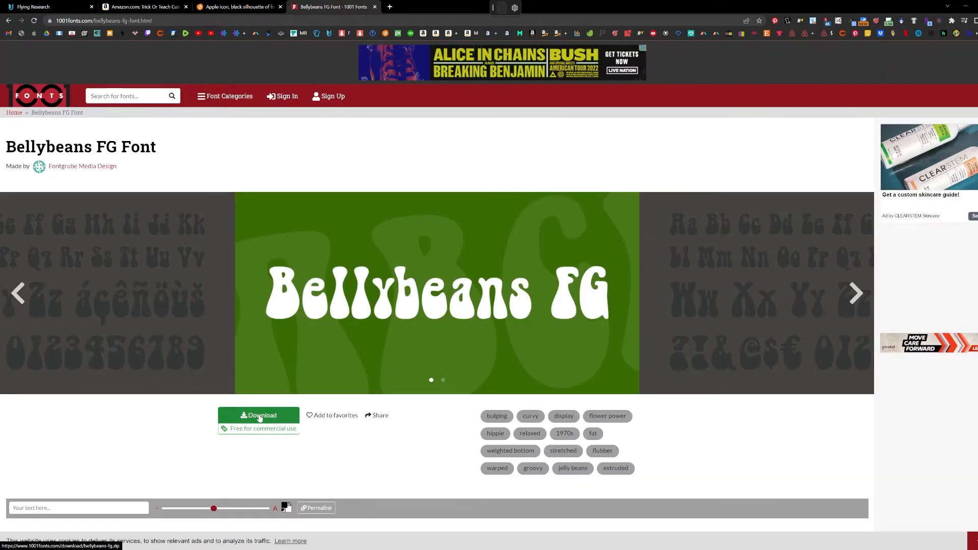
{"action": "left_click", "coordinate": [260, 418]}
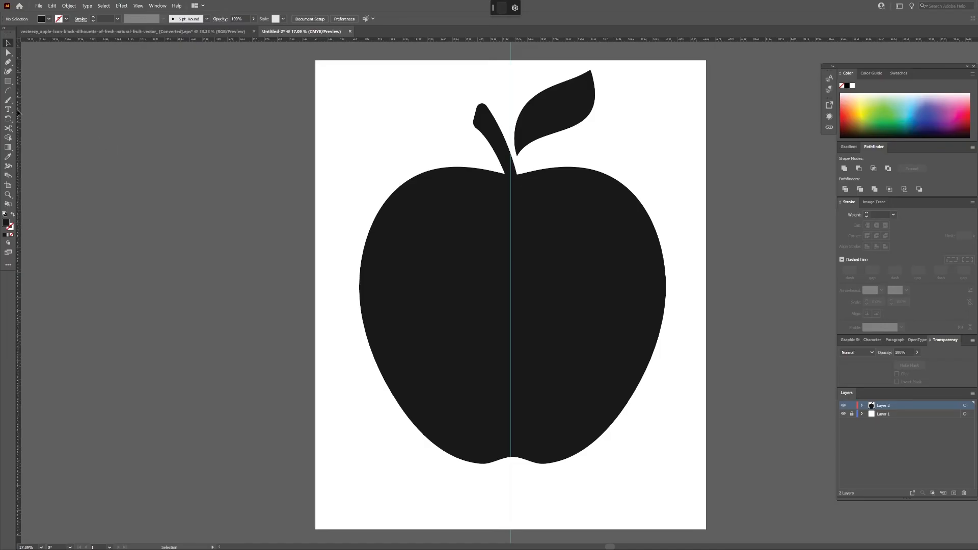
Create an area text block beside the artboard in Illustrator reading TRICK OR TEACH in capitals
{"action": "left_click", "coordinate": [9, 111]}
{"action": "left_click_drag", "start_coordinate": [49, 120], "coordinate": [306, 460]}
{"action": "key", "text": "Caps_Lock"}
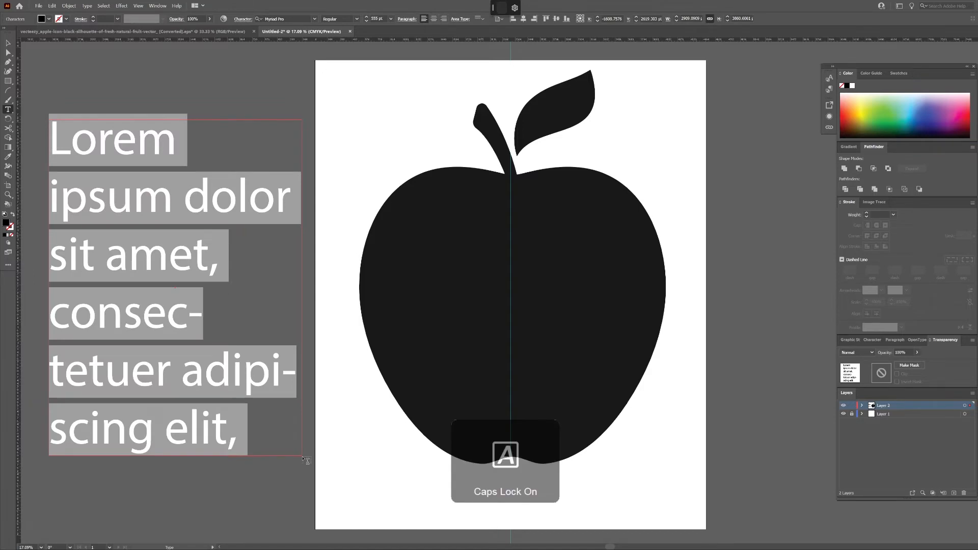
{"action": "type", "text": "TRICK OR"}
{"action": "key", "text": "Return"}
{"action": "type", "text": "TEACH"}
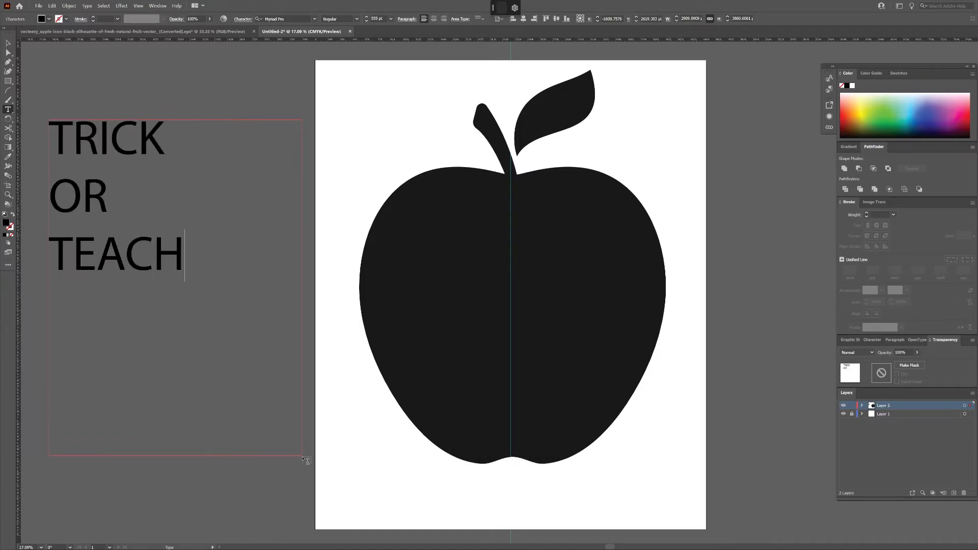
Set the TRICK OR TEACH text in Bellybeans FG Regular and centre-align its lines
{"action": "key", "text": "ctrl+a"}
{"action": "left_click", "coordinate": [281, 18]}
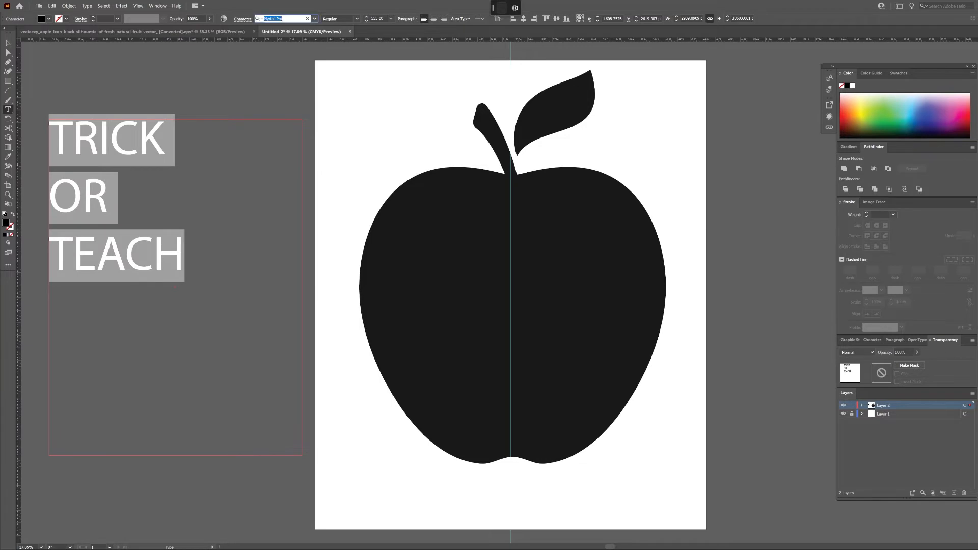
{"action": "type", "text": "BE"}
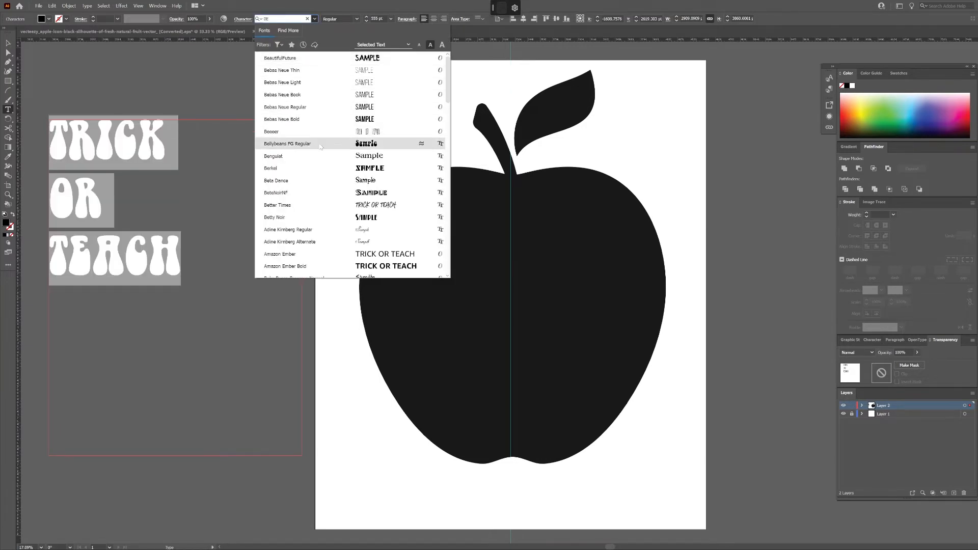
{"action": "left_click", "coordinate": [306, 141]}
{"action": "left_click", "coordinate": [8, 43]}
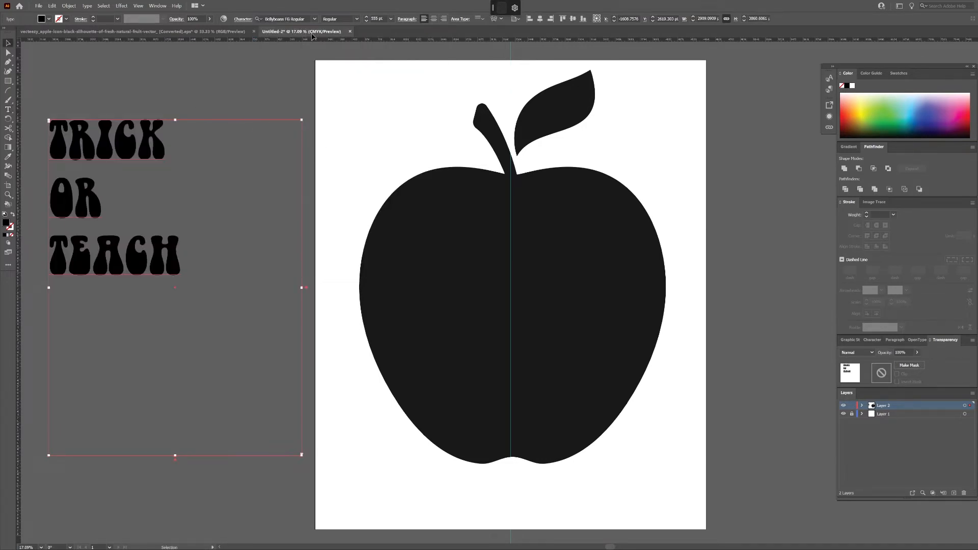
{"action": "left_click", "coordinate": [434, 19]}
Convert the TRICK OR TEACH text to outlines and place it centred on the apple's body
{"action": "right_click", "coordinate": [165, 209]}
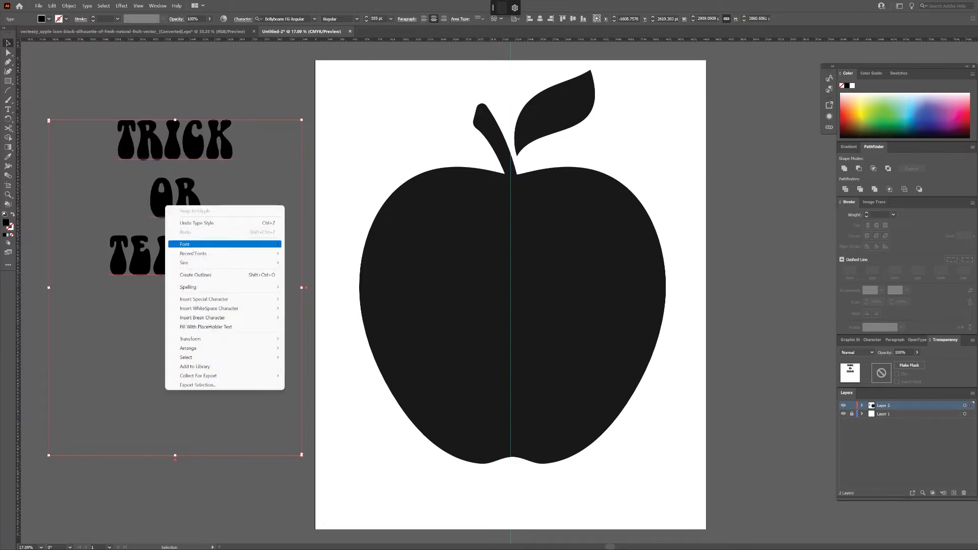
{"action": "left_click", "coordinate": [176, 273]}
{"action": "left_click_drag", "start_coordinate": [167, 203], "coordinate": [530, 280]}
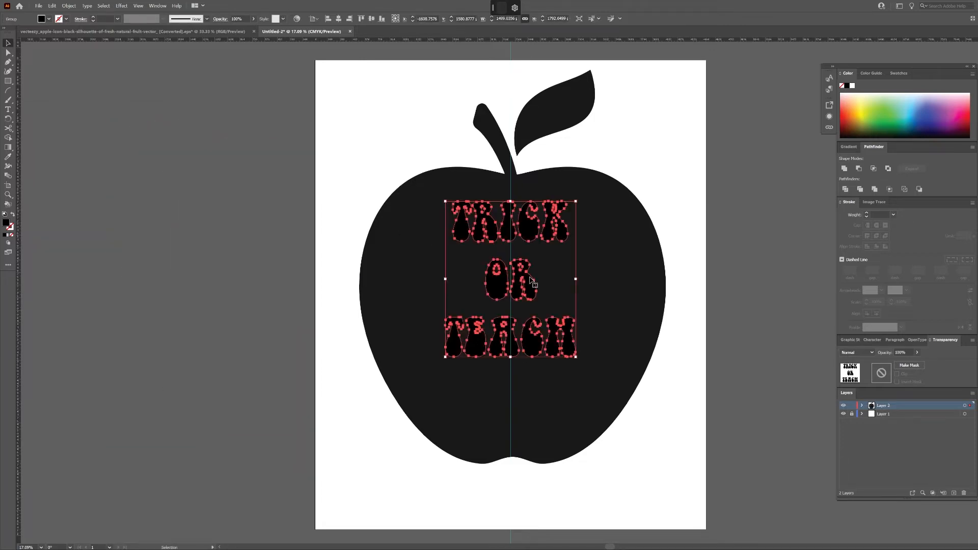
Fill the TRICK OR TEACH lettering with orange and enlarge it across the apple's body
{"action": "left_click", "coordinate": [854, 116]}
{"action": "left_click", "coordinate": [854, 112]}
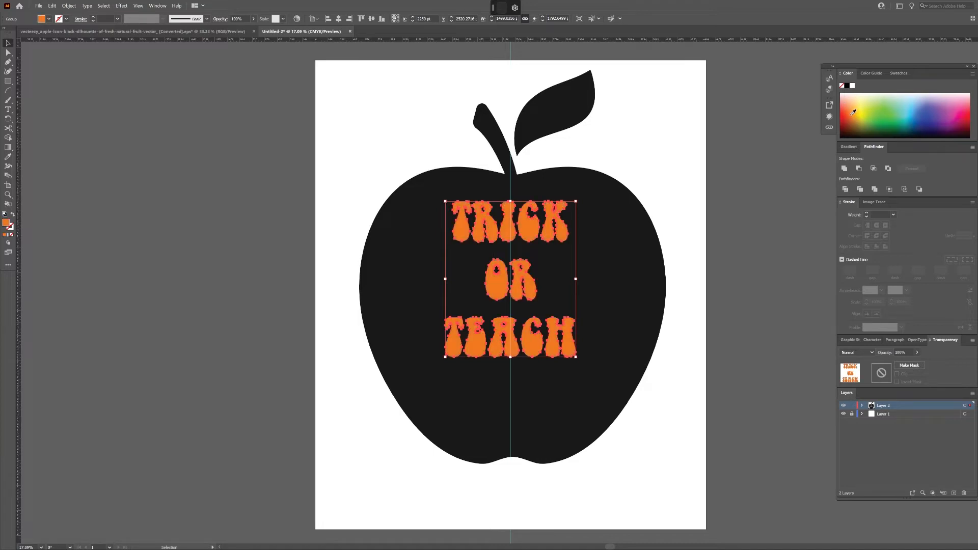
{"action": "left_click", "coordinate": [305, 209]}
{"action": "left_click", "coordinate": [521, 343]}
{"action": "left_click_drag", "start_coordinate": [510, 357], "coordinate": [511, 423]}
{"action": "left_click_drag", "start_coordinate": [510, 202], "coordinate": [512, 187]}
Nudge the apple left to centre it on the vertical guide and fill it with pure black
{"action": "left_click", "coordinate": [560, 199]}
{"action": "key", "text": "Left"}
{"action": "key", "text": "Left"}
{"action": "key", "text": "Left"}
{"action": "key", "text": "Left"}
{"action": "key", "text": "Left"}
{"action": "key", "text": "Left"}
{"action": "key", "text": "Left"}
{"action": "key", "text": "Left"}
{"action": "key", "text": "Left"}
{"action": "key", "text": "Left"}
{"action": "key", "text": "Left"}
{"action": "key", "text": "Left"}
{"action": "key", "text": "Left"}
{"action": "key", "text": "Left"}
{"action": "key", "text": "Left"}
{"action": "key", "text": "Left"}
{"action": "key", "text": "Left"}
{"action": "key", "text": "Left"}
{"action": "key", "text": "Left"}
{"action": "key", "text": "Left"}
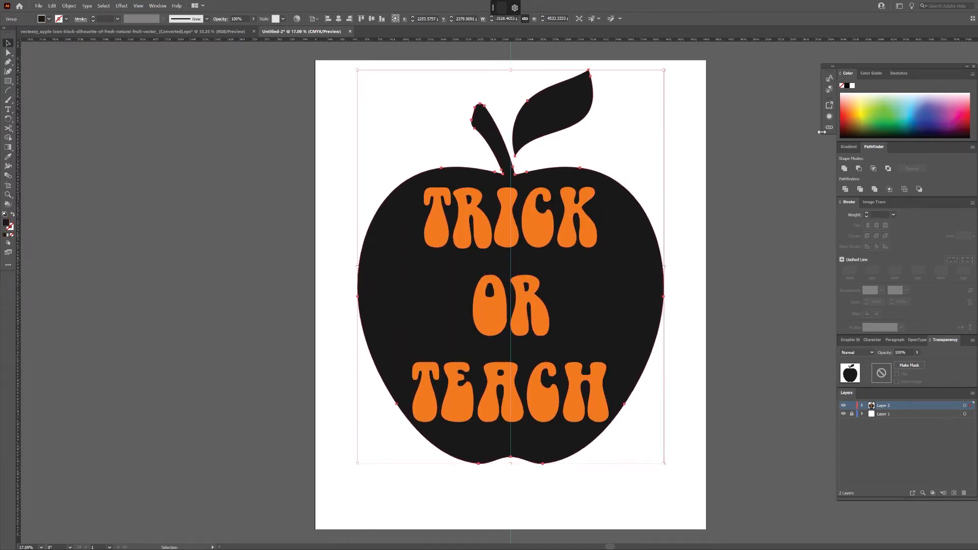
{"action": "left_click", "coordinate": [847, 86]}
{"action": "left_click", "coordinate": [737, 134]}
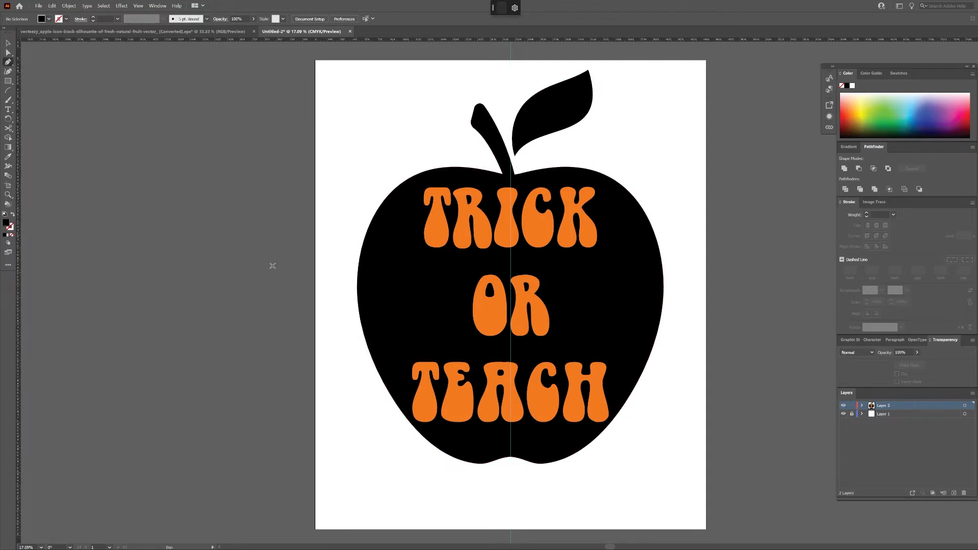
Draw an unfilled wavy path with the Pen tool across the apple, between the words OR and TEACH
{"action": "key", "text": "shift+x"}
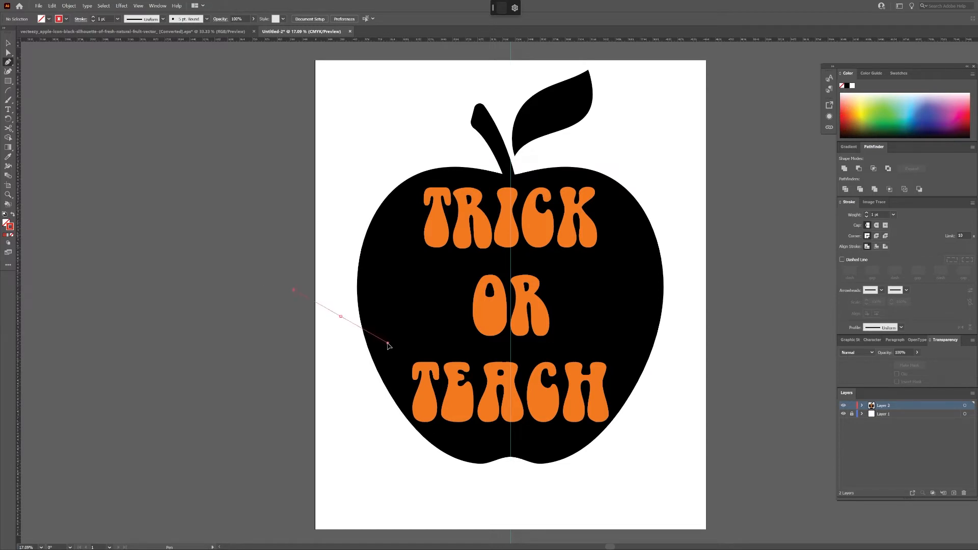
{"action": "left_click", "coordinate": [388, 345]}
{"action": "left_click", "coordinate": [453, 371]}
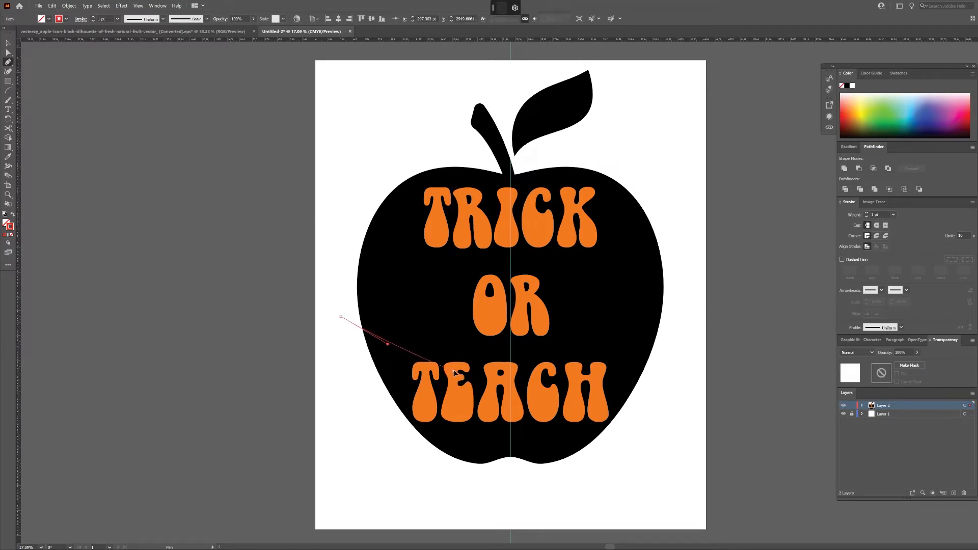
{"action": "left_click", "coordinate": [485, 370]}
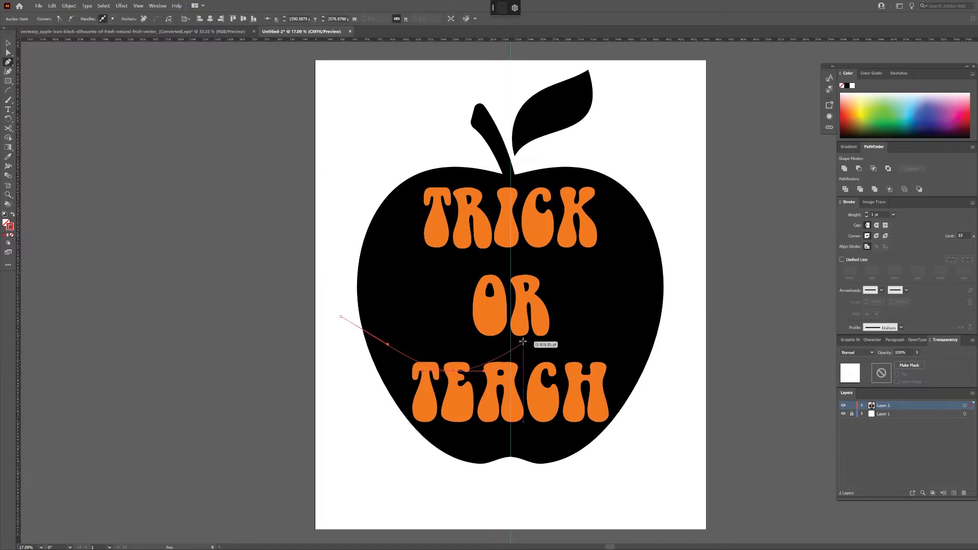
{"action": "left_click_drag", "start_coordinate": [567, 325], "coordinate": [607, 324]}
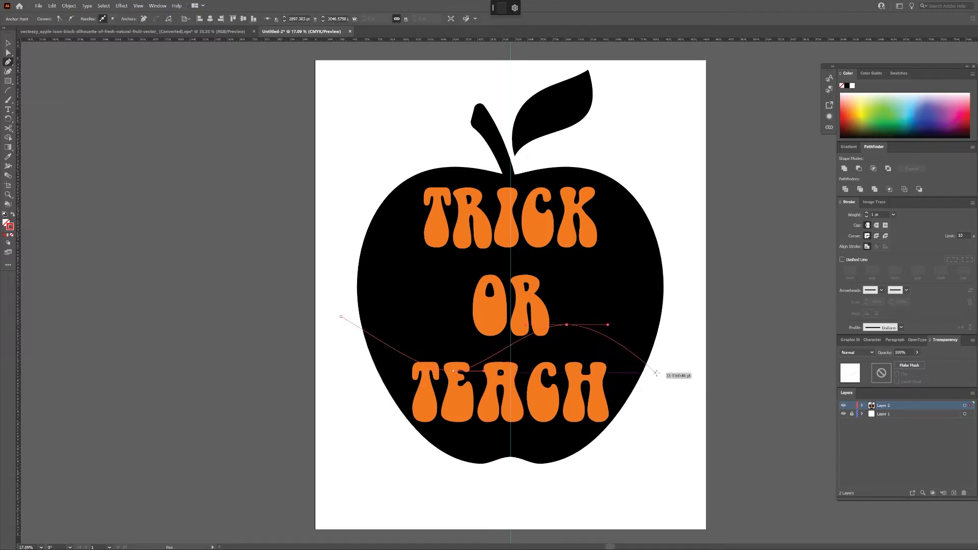
{"action": "left_click_drag", "start_coordinate": [661, 372], "coordinate": [686, 393]}
{"action": "key", "text": "ctrl"}
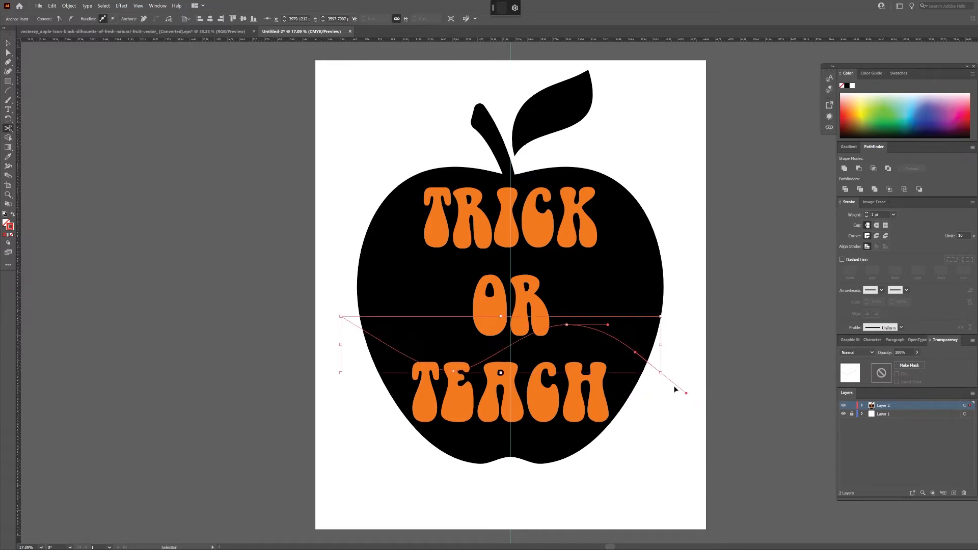
{"action": "left_click", "coordinate": [134, 237]}
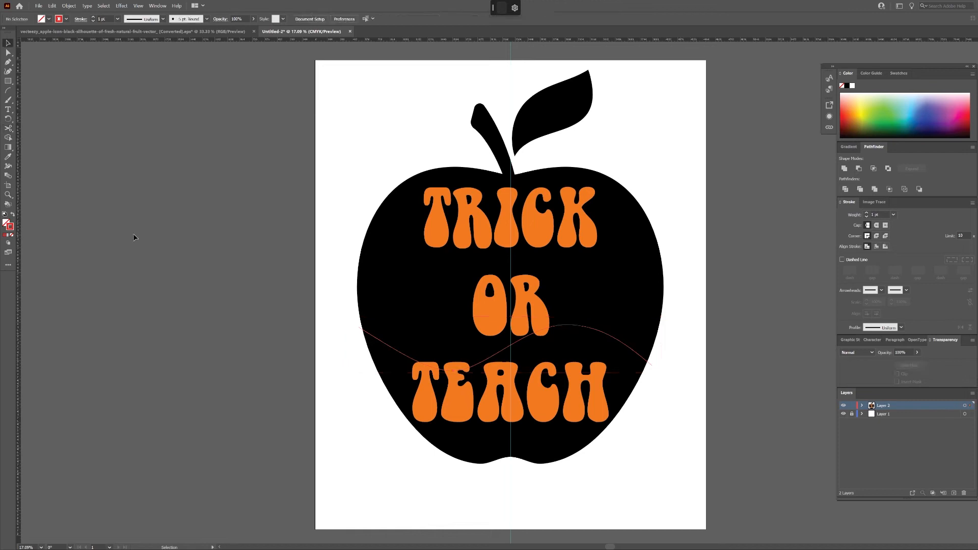
Duplicate the wavy path upward so the copy runs between the words TRICK and OR
{"action": "left_click", "coordinate": [505, 347]}
{"action": "left_click_drag", "start_coordinate": [503, 350], "coordinate": [615, 264]}
{"action": "left_click", "coordinate": [693, 399]}
Draw a curved path across the base of the stem with the Pen tool, following the dip in the apple's body
{"action": "left_click", "coordinate": [498, 147]}
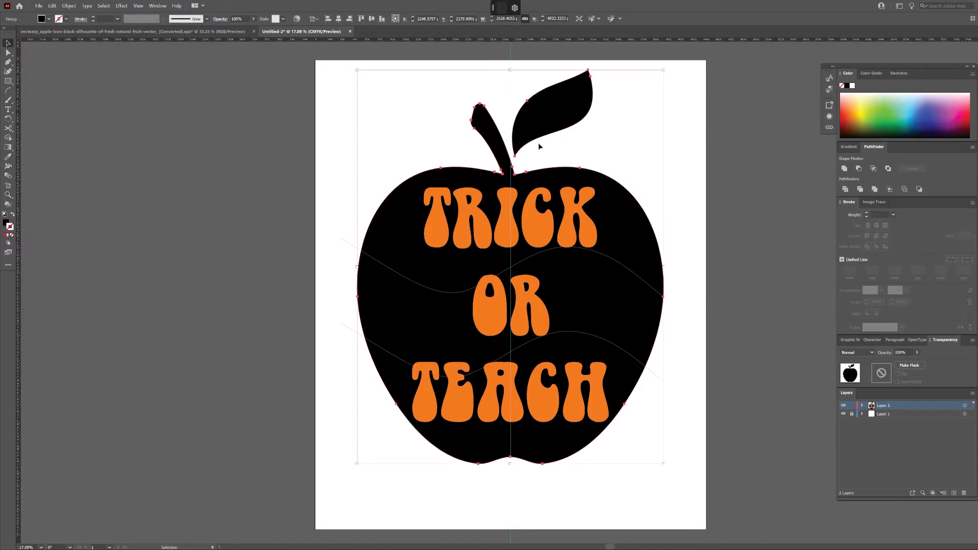
{"action": "key", "text": "ctrl+equal"}
{"action": "key", "text": "ctrl+equal"}
{"action": "key", "text": "ctrl+equal"}
{"action": "scroll", "coordinate": [558, 214], "scroll_direction": "up", "scroll_amount": 5}
{"action": "key", "text": "ctrl+equal"}
{"action": "scroll", "coordinate": [556, 231], "scroll_direction": "up", "scroll_amount": 3}
{"action": "left_click", "coordinate": [283, 192]}
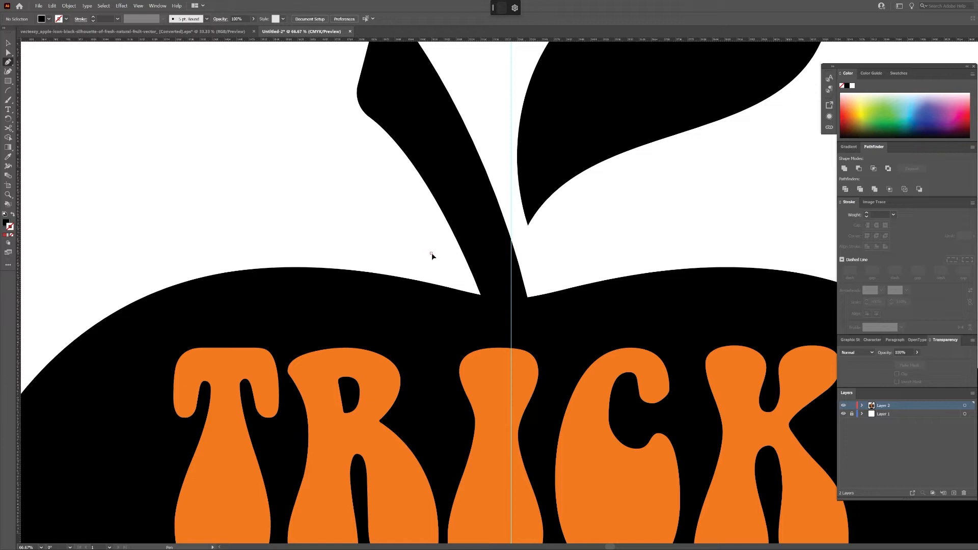
{"action": "left_click_drag", "start_coordinate": [432, 254], "coordinate": [445, 266]}
{"action": "left_click_drag", "start_coordinate": [504, 298], "coordinate": [580, 286]}
Adjust the stem-base path's middle anchor and swap its fill and stroke, leaving an unfilled path with a black stroke
{"action": "key", "text": "a"}
{"action": "left_click", "coordinate": [504, 300]}
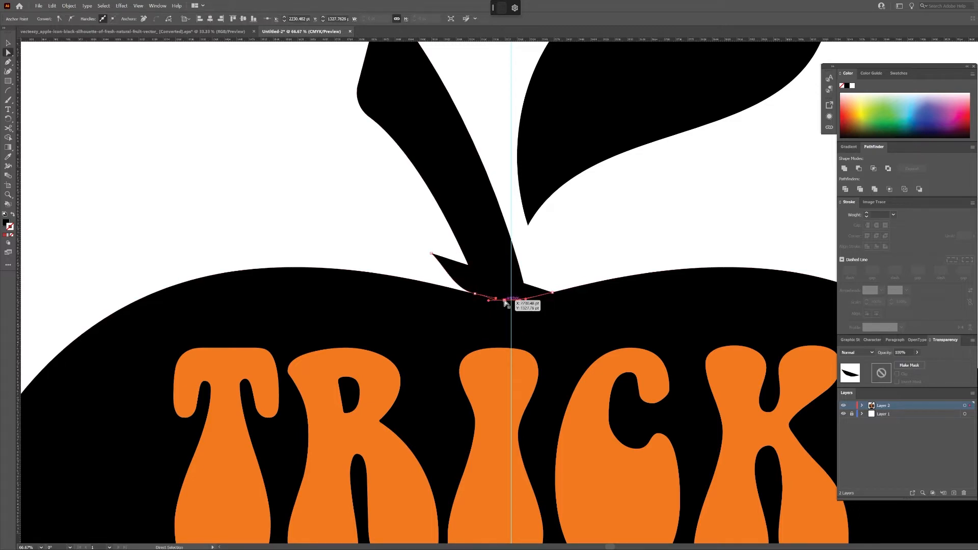
{"action": "left_click", "coordinate": [550, 260]}
{"action": "key", "text": "v"}
{"action": "left_click", "coordinate": [536, 294]}
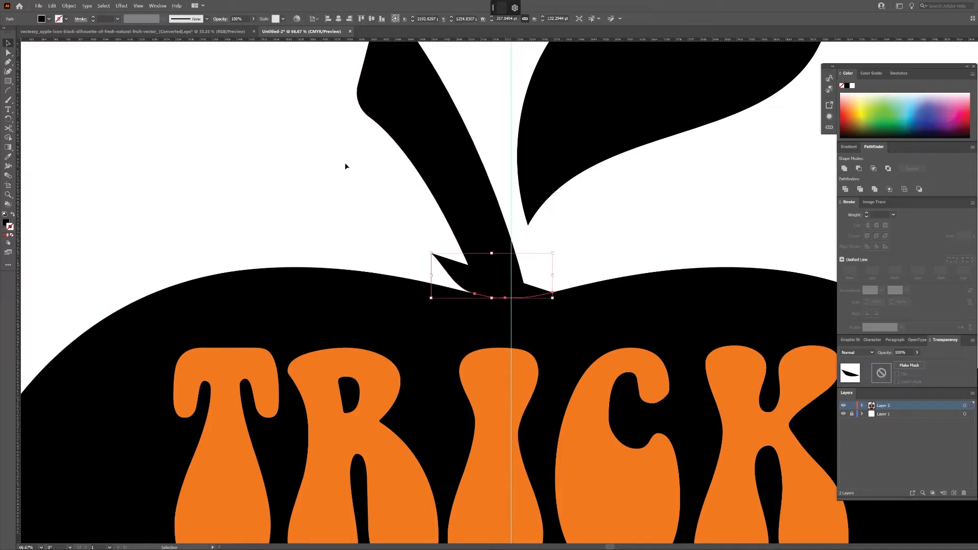
{"action": "left_click", "coordinate": [13, 215]}
{"action": "left_click", "coordinate": [164, 175]}
Shift the upper wavy path slightly right so its right end crosses the apple's edge
{"action": "left_click", "coordinate": [458, 289]}
{"action": "left_click", "coordinate": [449, 303], "text": "shift"}
{"action": "key", "text": "ctrl+minus"}
{"action": "key", "text": "ctrl+minus"}
{"action": "key", "text": "ctrl+minus"}
{"action": "key", "text": "ctrl+minus"}
{"action": "left_click", "coordinate": [663, 313]}
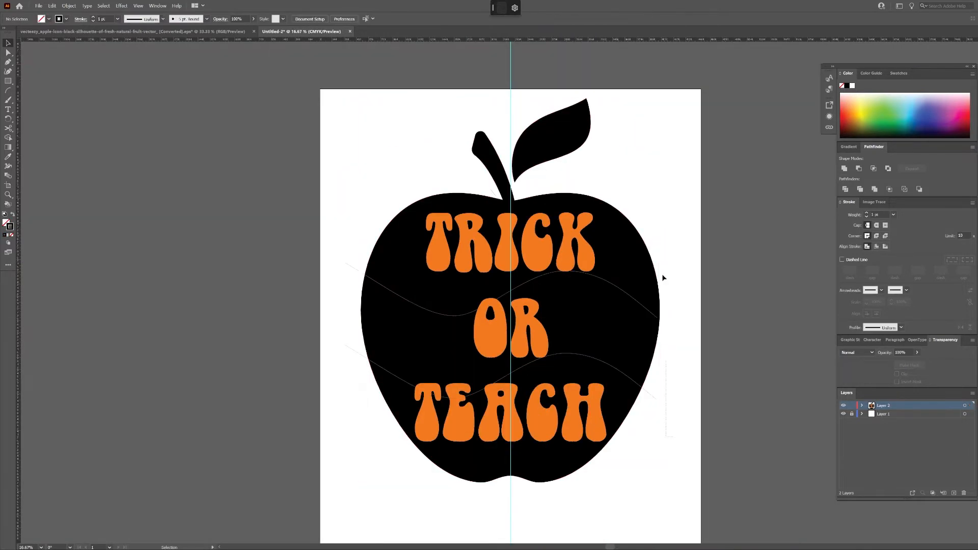
{"action": "left_click_drag", "start_coordinate": [643, 309], "coordinate": [649, 311]}
{"action": "left_click", "coordinate": [660, 381]}
Divide the apple along the two wavy paths and the stem-base curve with Pathfinder, and ungroup the resulting pieces
{"action": "key", "text": "ctrl+a"}
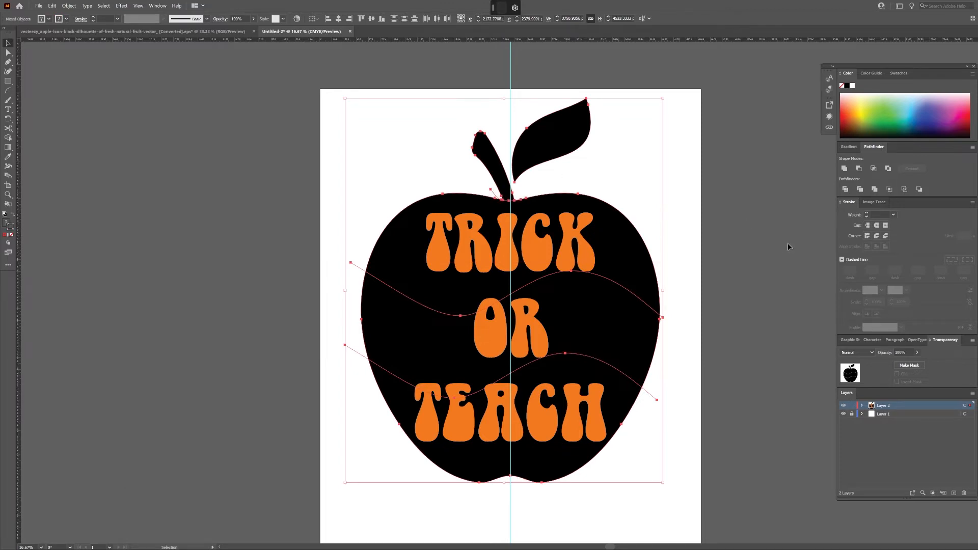
{"action": "left_click", "coordinate": [846, 191]}
{"action": "right_click", "coordinate": [583, 313]}
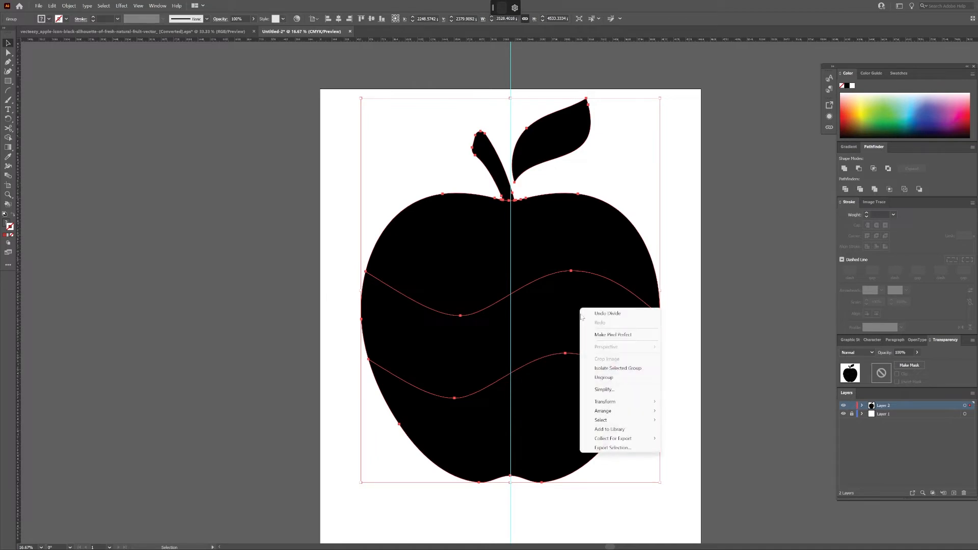
{"action": "left_click", "coordinate": [601, 372]}
{"action": "key", "text": "ctrl+shift+a"}
{"action": "left_click", "coordinate": [566, 251]}
{"action": "left_click", "coordinate": [564, 367]}
{"action": "left_click", "coordinate": [561, 410]}
{"action": "left_click", "coordinate": [732, 419]}
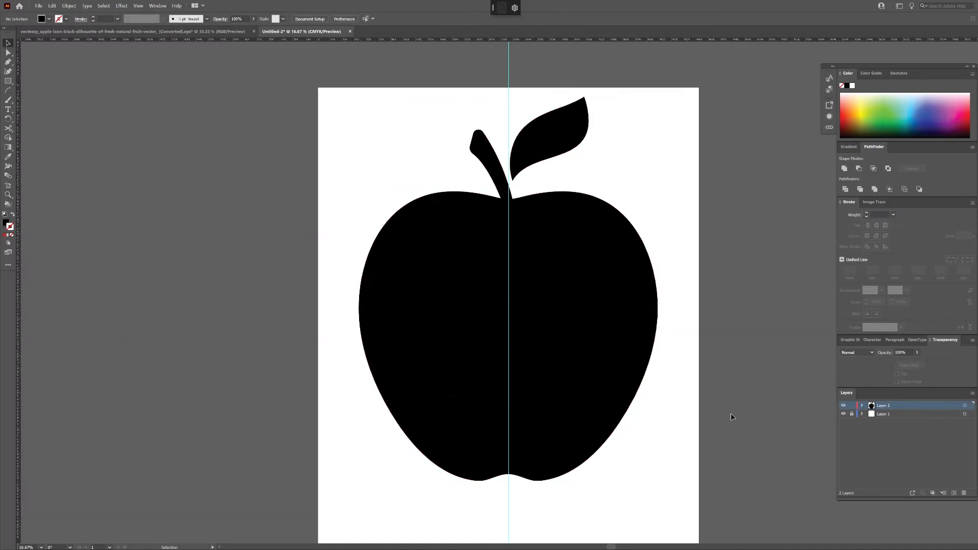
Pull the anchor points of the apple's top piece beneath the stem downward to open a gap below the stem
{"action": "left_click", "coordinate": [540, 240]}
{"action": "key", "text": "ctrl+plus"}
{"action": "key", "text": "ctrl+plus"}
{"action": "key", "text": "ctrl+plus"}
{"action": "key", "text": "ctrl+plus"}
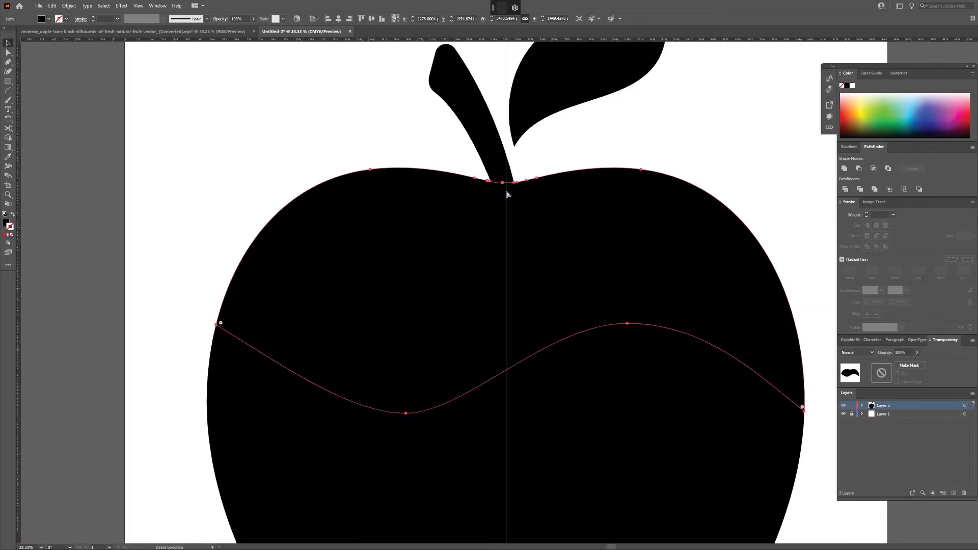
{"action": "scroll", "coordinate": [541, 213], "scroll_direction": "up", "scroll_amount": 5}
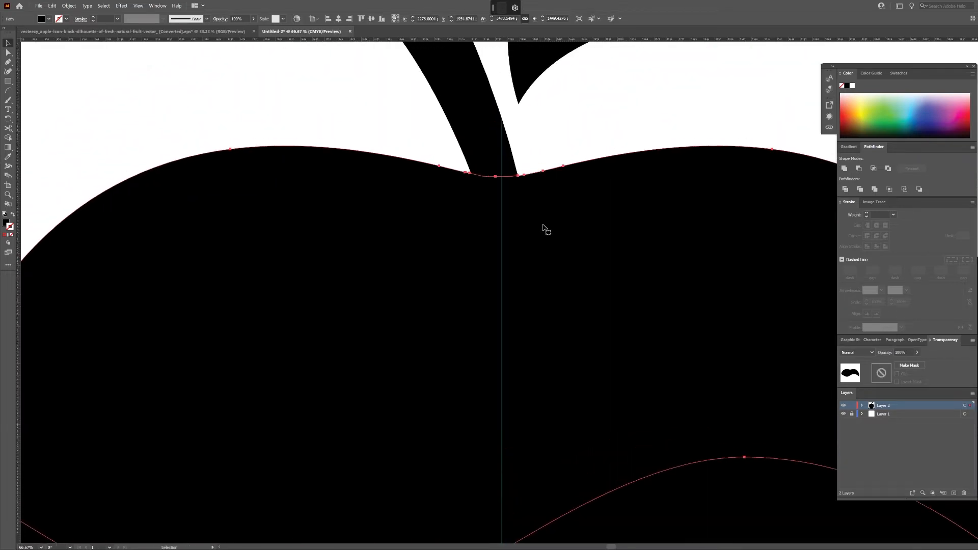
{"action": "left_click", "coordinate": [9, 53]}
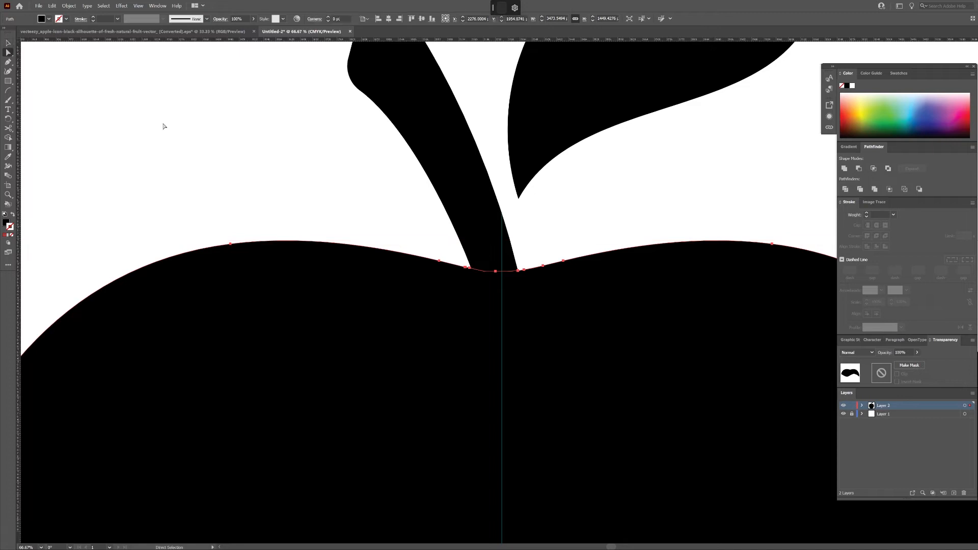
{"action": "left_click_drag", "start_coordinate": [465, 267], "coordinate": [493, 280]}
Delete the surplus anchor points along the top piece's upper edge on both sides of the stem with the Pen tool
{"action": "scroll", "coordinate": [478, 272], "scroll_direction": "up", "scroll_amount": 2}
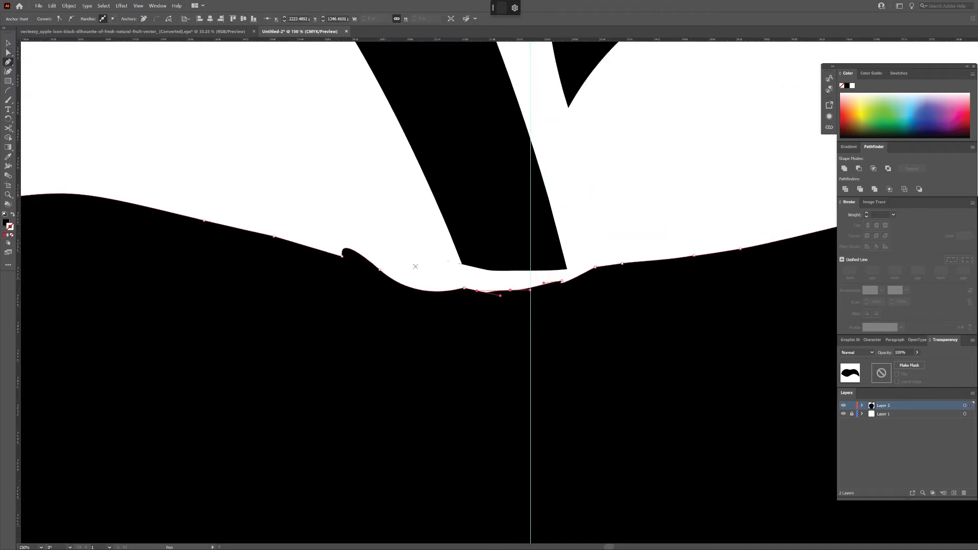
{"action": "left_click", "coordinate": [343, 256]}
{"action": "left_click", "coordinate": [380, 269]}
{"action": "left_click", "coordinate": [464, 289]}
{"action": "left_click", "coordinate": [597, 266]}
{"action": "left_click", "coordinate": [622, 264]}
{"action": "left_click", "coordinate": [695, 255]}
{"action": "key", "text": "ctrl+minus"}
{"action": "key", "text": "ctrl+minus"}
{"action": "left_click", "coordinate": [614, 271]}
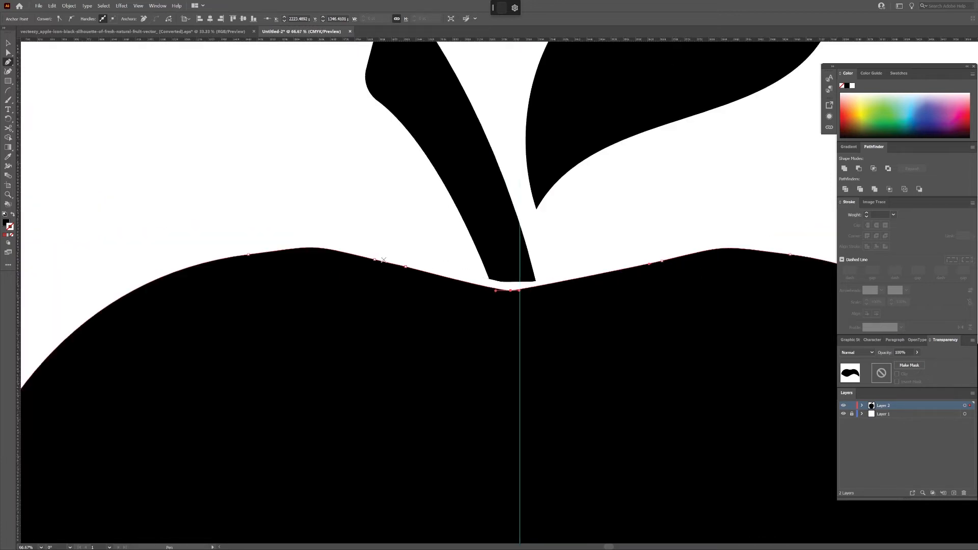
{"action": "left_click", "coordinate": [400, 265]}
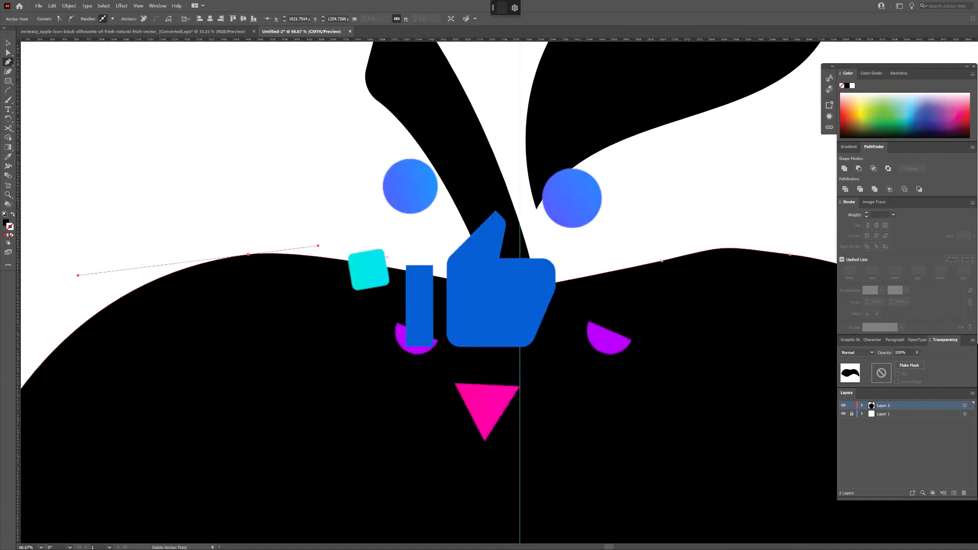
{"action": "left_click", "coordinate": [662, 261]}
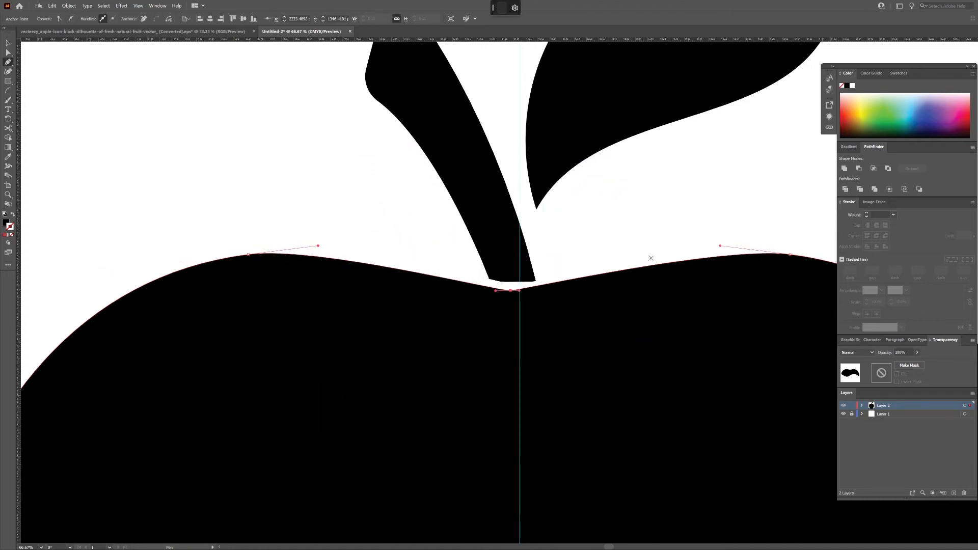
Smooth the apple's upper edge by adjusting the handles and anchors at the centre dip and both shoulders
{"action": "key", "text": "ctrl+minus"}
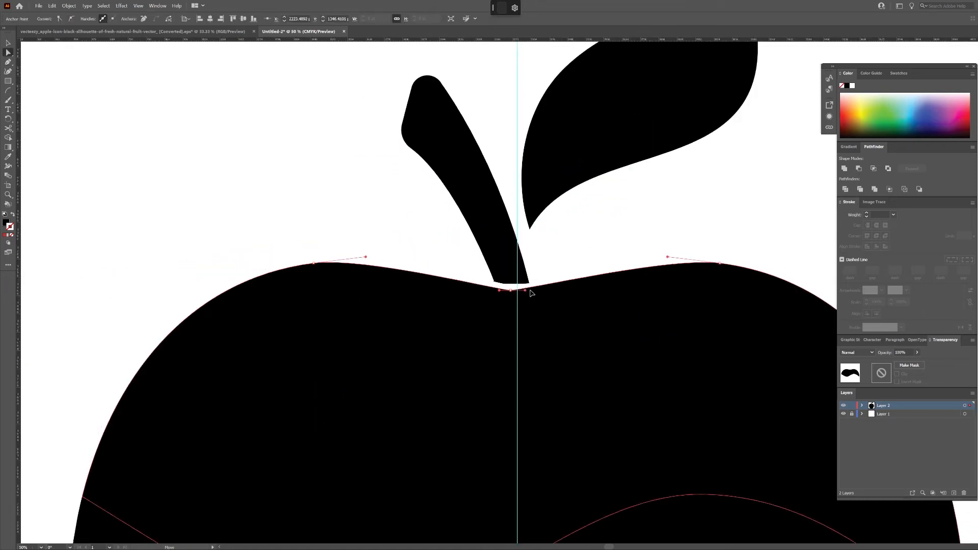
{"action": "left_click_drag", "start_coordinate": [499, 290], "coordinate": [473, 293]}
{"action": "left_click", "coordinate": [718, 264]}
{"action": "left_click_drag", "start_coordinate": [667, 257], "coordinate": [644, 256]}
{"action": "left_click_drag", "start_coordinate": [314, 264], "coordinate": [311, 260]}
{"action": "key", "text": "ctrl+minus"}
{"action": "scroll", "coordinate": [560, 304], "scroll_direction": "down", "scroll_amount": 3}
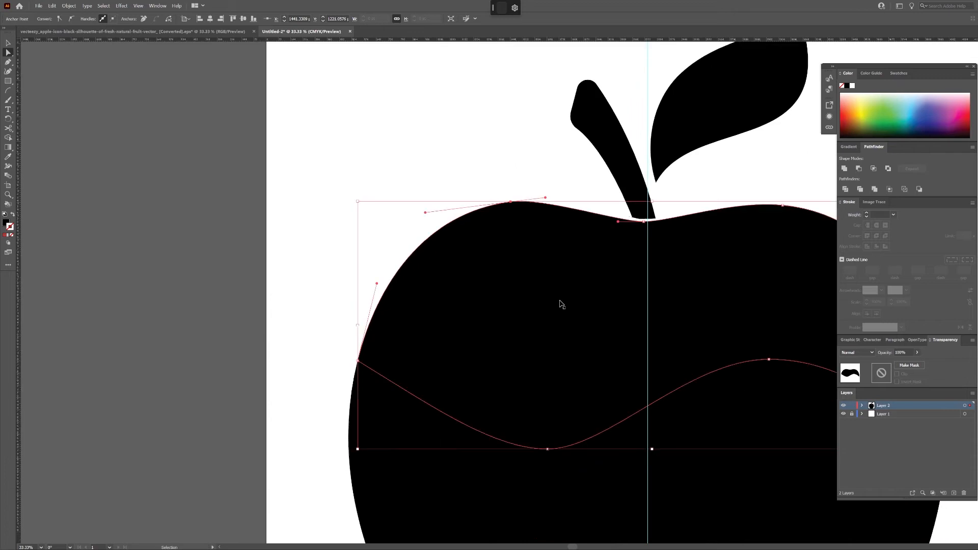
Fine-tune the curve handle of the centre anchor beneath the stem to even out the gap
{"action": "key", "text": "ctrl+minus"}
{"action": "scroll", "coordinate": [616, 307], "scroll_direction": "down", "scroll_amount": 2}
{"action": "left_click", "coordinate": [715, 242]}
{"action": "left_click", "coordinate": [611, 255]}
{"action": "left_click_drag", "start_coordinate": [591, 255], "coordinate": [585, 258]}
{"action": "left_click", "coordinate": [655, 225]}
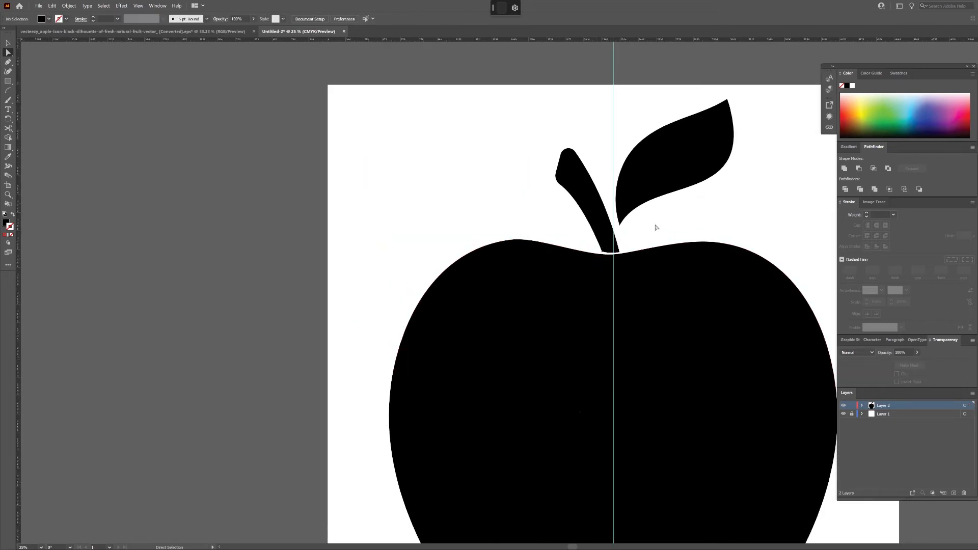
Warp the word TRICK into the apple's top piece with Envelope Distort, using the piece as the top object
{"action": "scroll", "coordinate": [655, 226], "scroll_direction": "down", "scroll_amount": 1}
{"action": "key", "text": "v"}
{"action": "left_click", "coordinate": [658, 255]}
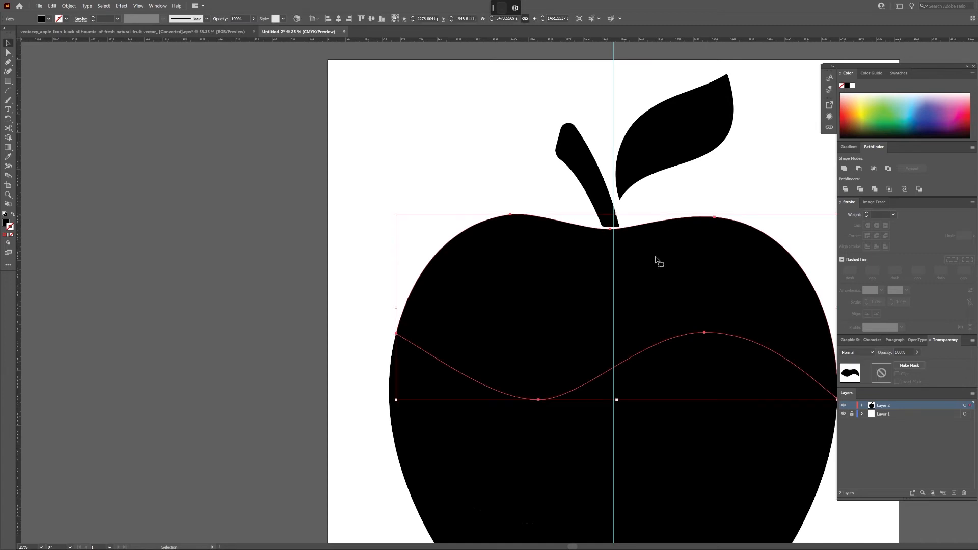
{"action": "key", "text": "ctrl+minus"}
{"action": "key", "text": "ctrl+minus"}
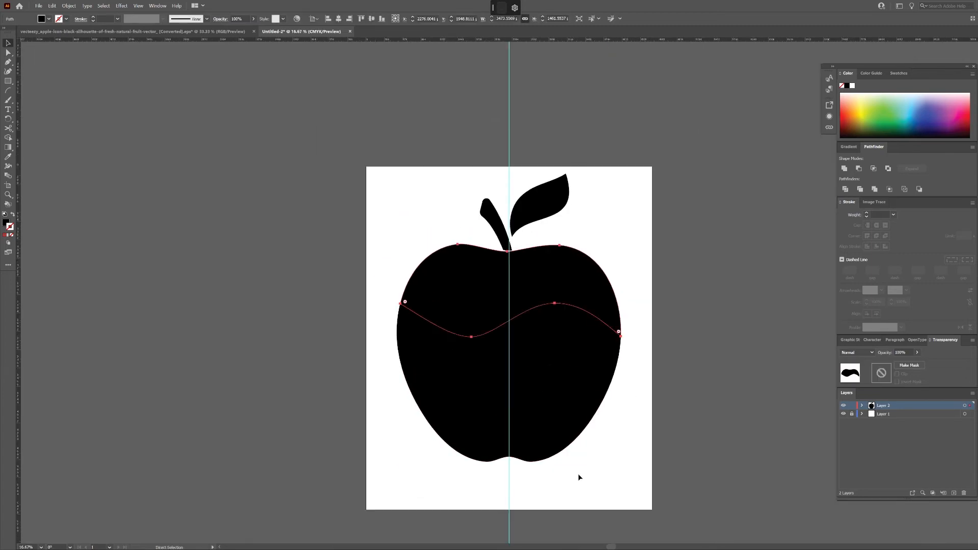
{"action": "scroll", "coordinate": [526, 490], "scroll_direction": "down", "scroll_amount": 1}
{"action": "key", "text": "ctrl+equal"}
{"action": "scroll", "coordinate": [515, 470], "scroll_direction": "down", "scroll_amount": 2}
{"action": "scroll", "coordinate": [516, 472], "scroll_direction": "down", "scroll_amount": 1}
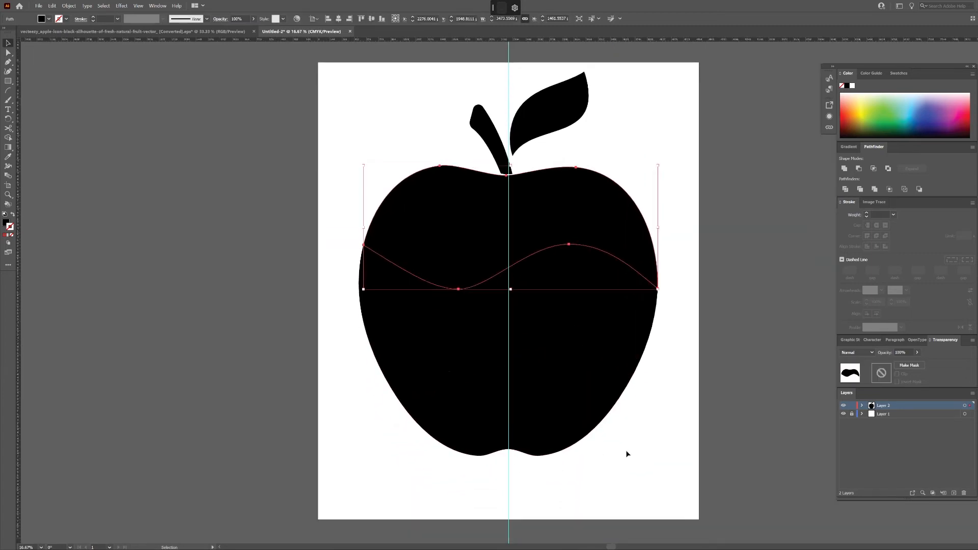
{"action": "left_click", "coordinate": [757, 421]}
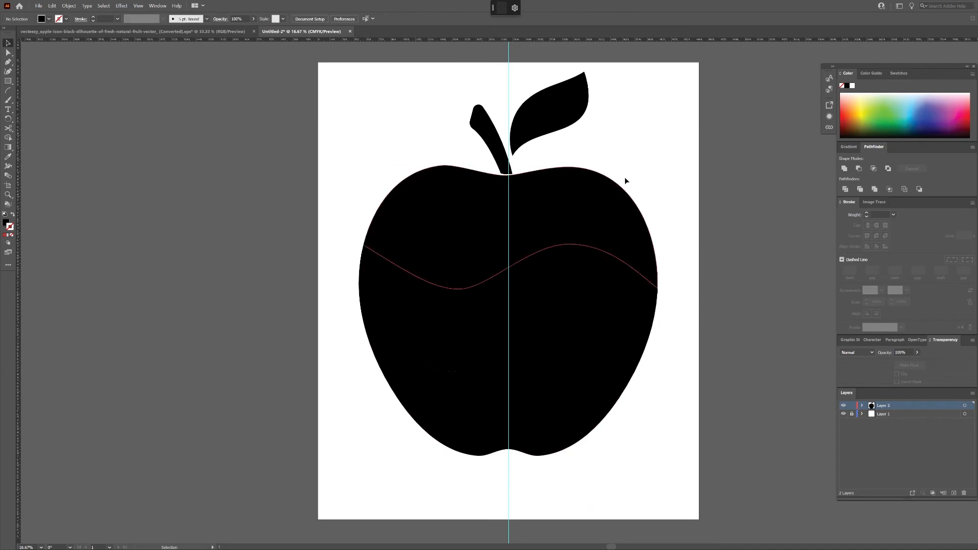
{"action": "left_click", "coordinate": [601, 213]}
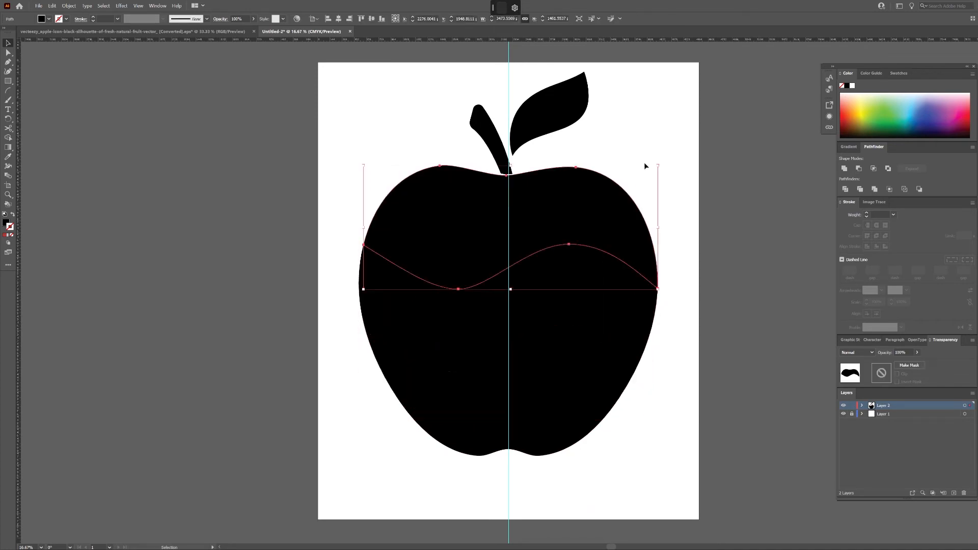
{"action": "left_click", "coordinate": [564, 214], "text": "shift"}
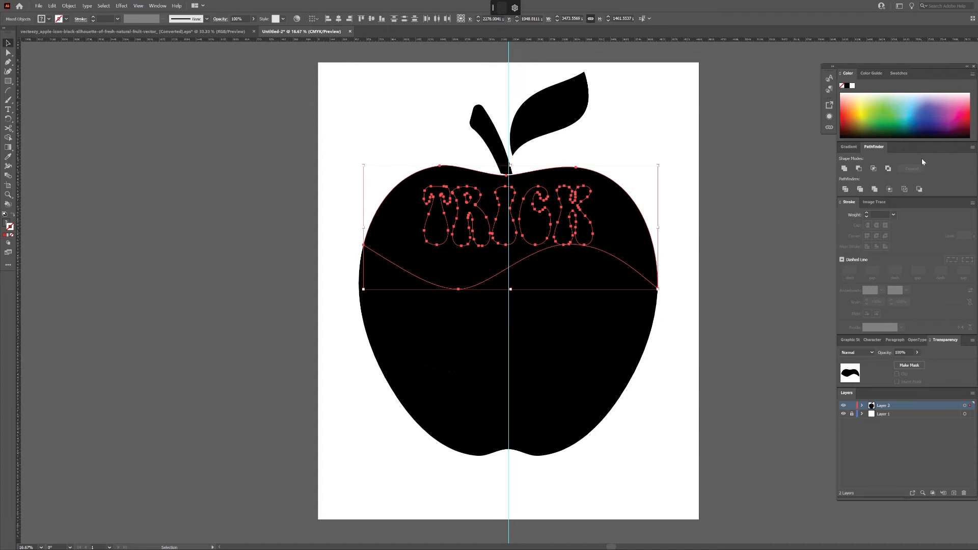
{"action": "key", "text": "ctrl+7"}
{"action": "left_click", "coordinate": [754, 205]}
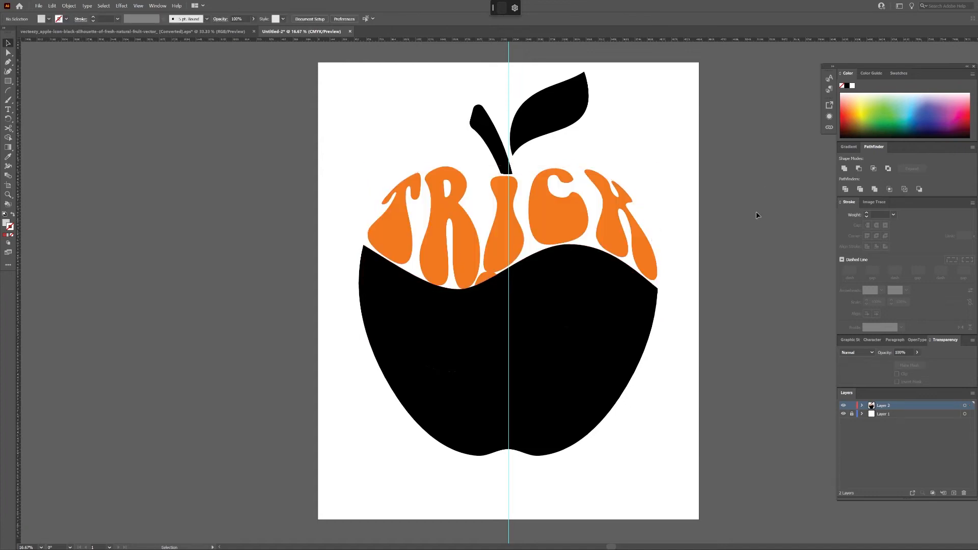
Try to warp the whole word OR into the apple's middle band with Envelope Distort
{"action": "left_click_drag", "start_coordinate": [656, 297], "coordinate": [507, 321]}
{"action": "key", "text": "ctrl+alt+c"}
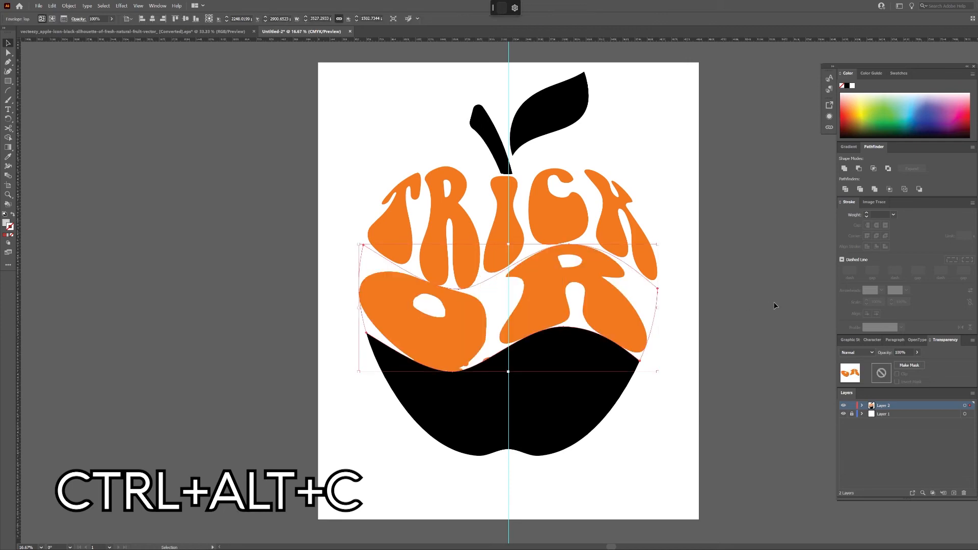
{"action": "left_click", "coordinate": [773, 304]}
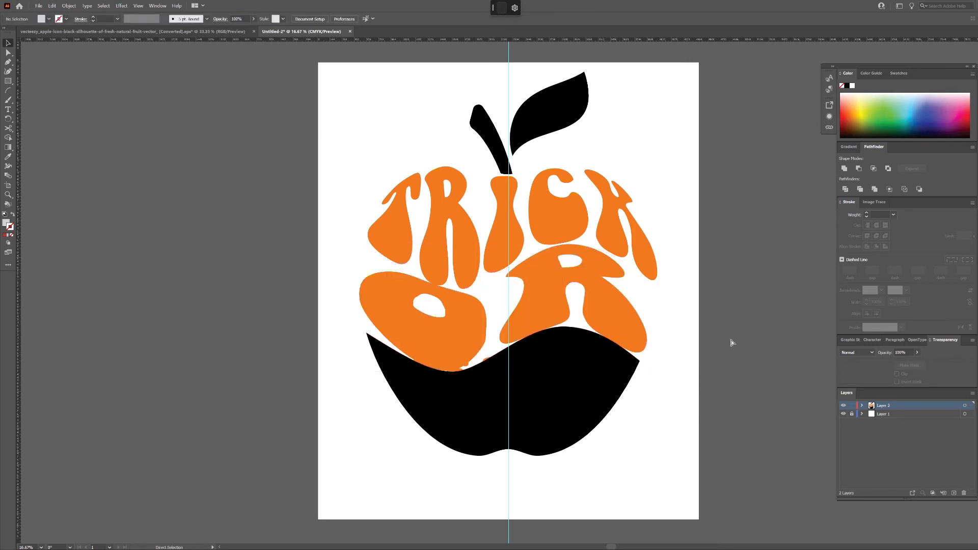
{"action": "key", "text": "ctrl+z"}
Warp the word TEACH into the apple's bottom piece with Envelope Distort, using the piece as the top object
{"action": "left_click", "coordinate": [654, 409]}
{"action": "left_click_drag", "start_coordinate": [613, 393], "coordinate": [517, 419]}
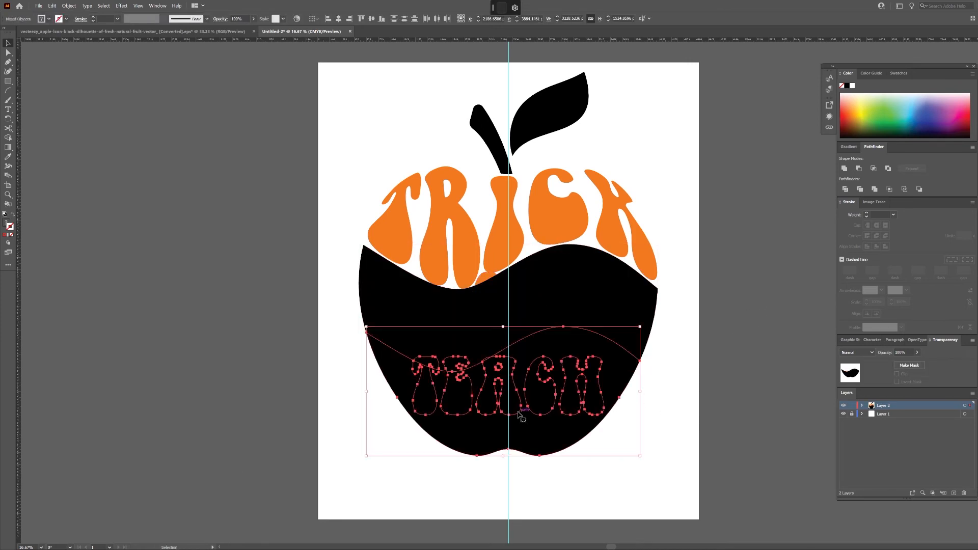
{"action": "key", "text": "ctrl+alt+c"}
{"action": "left_click", "coordinate": [706, 421]}
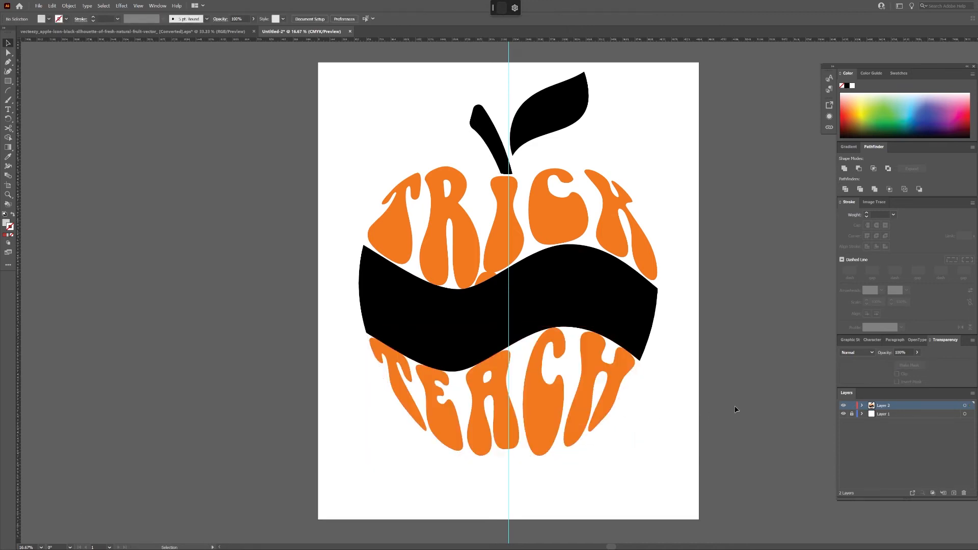
Draw two vertical lines across the black middle band with the Paintbrush and move both slightly right
{"action": "left_click", "coordinate": [594, 313]}
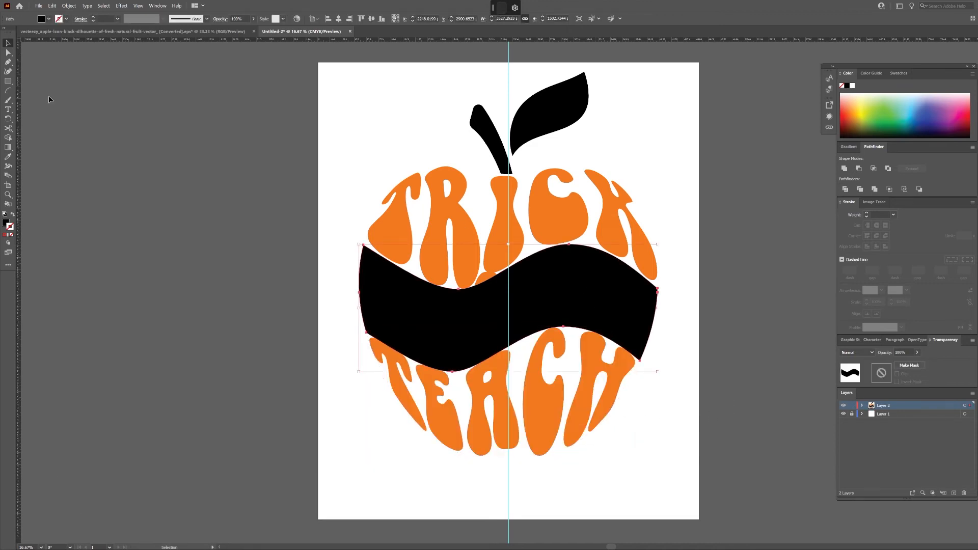
{"action": "left_click", "coordinate": [8, 100]}
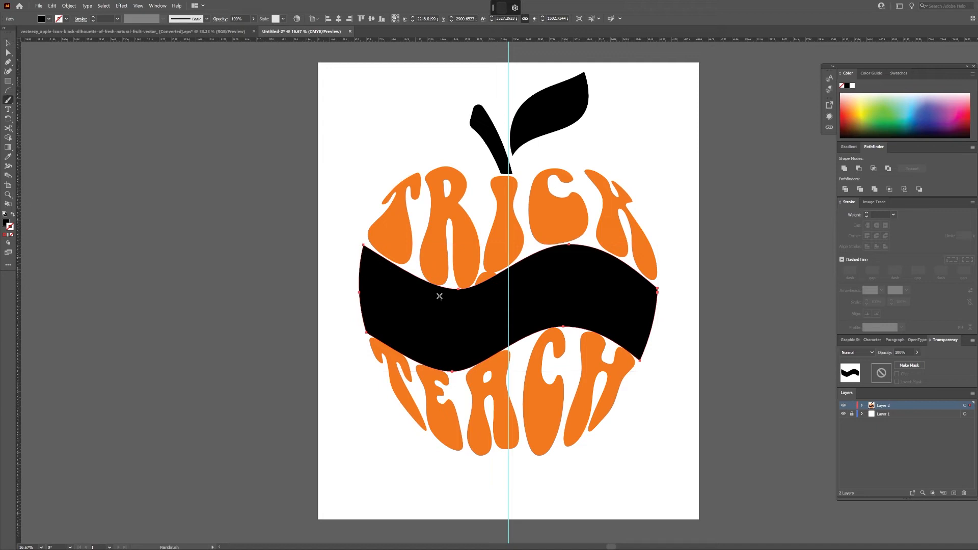
{"action": "left_click_drag", "start_coordinate": [450, 331], "coordinate": [449, 378]}
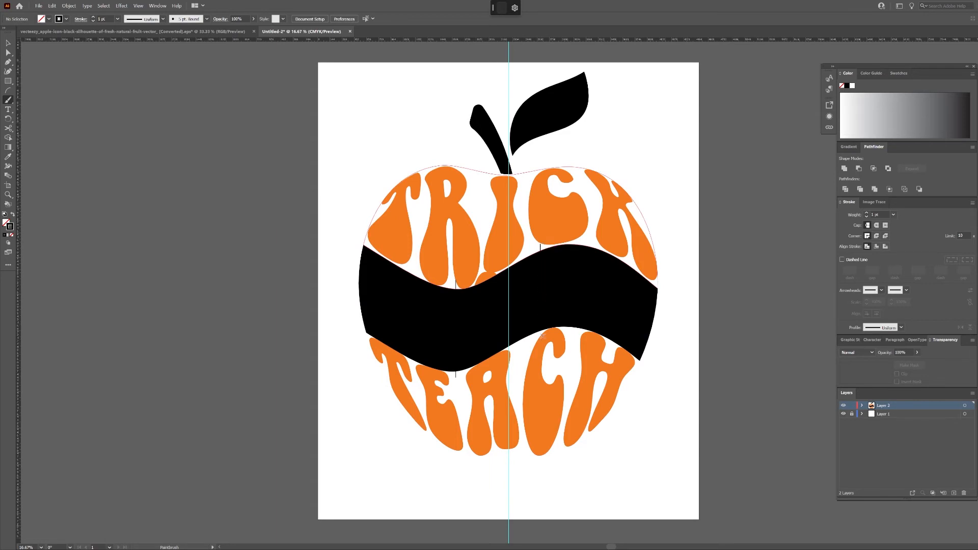
{"action": "key", "text": "v"}
{"action": "left_click", "coordinate": [456, 375]}
{"action": "left_click", "coordinate": [541, 342], "text": "shift"}
{"action": "mouse_move", "coordinate": [542, 291]}
{"action": "left_mouse_down"}
{"action": "mouse_move", "coordinate": [552, 288]}
{"action": "mouse_move", "coordinate": [547, 306]}
{"action": "left_mouse_up"}
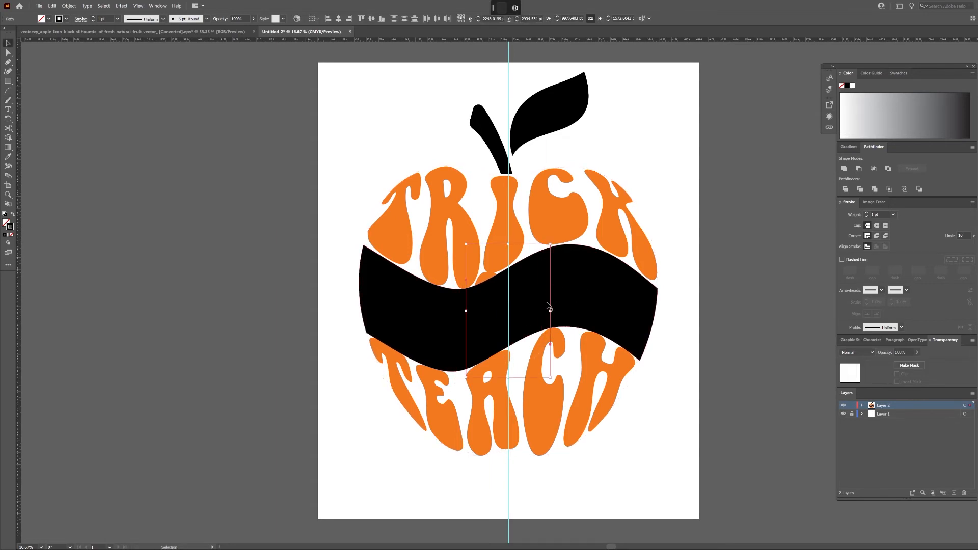
Divide the middle band along the two vertical lines with Pathfinder and ungroup the resulting sections
{"action": "left_click", "coordinate": [571, 286], "text": "shift"}
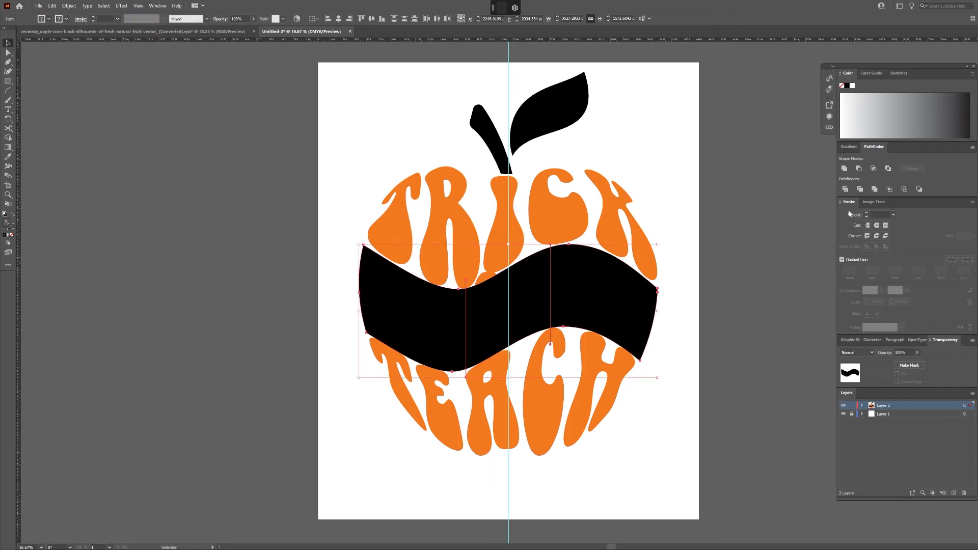
{"action": "left_click", "coordinate": [845, 189]}
{"action": "left_click_drag", "start_coordinate": [578, 306], "coordinate": [597, 277]}
{"action": "key", "text": "ctrl+z"}
{"action": "right_click", "coordinate": [517, 313]}
{"action": "left_click", "coordinate": [555, 385]}
{"action": "left_click", "coordinate": [660, 359]}
Delete the two outer sections of the black middle band, keeping the centre section
{"action": "left_click", "coordinate": [579, 301]}
{"action": "left_click", "coordinate": [416, 305], "text": "shift"}
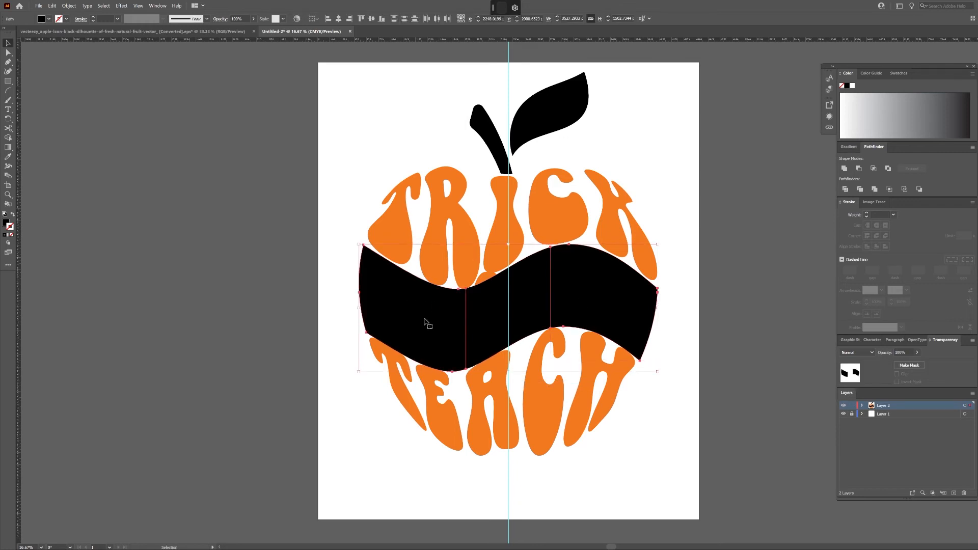
{"action": "key", "text": "Delete"}
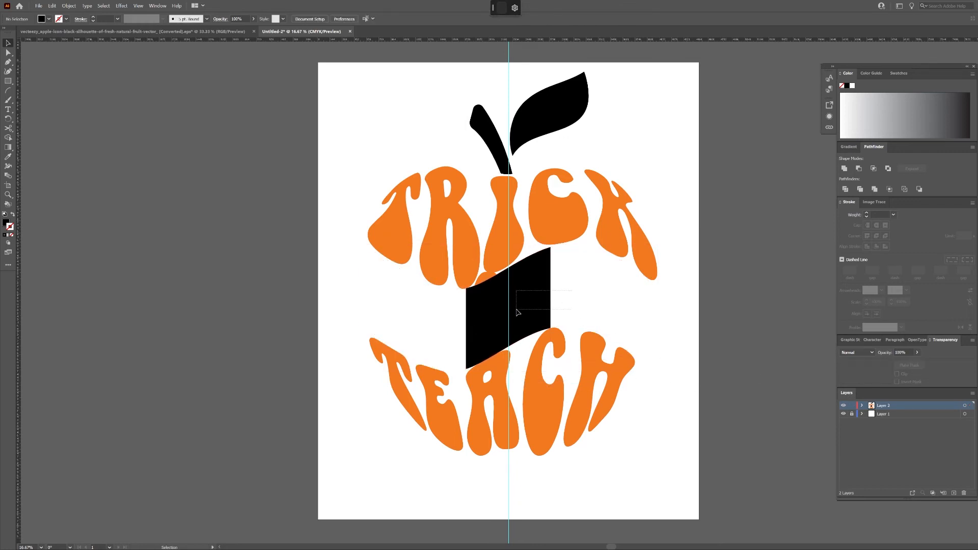
Warp the word OR into the remaining centre section of the band with Envelope Distort, using the section as the top object
{"action": "key", "text": "ctrl+a"}
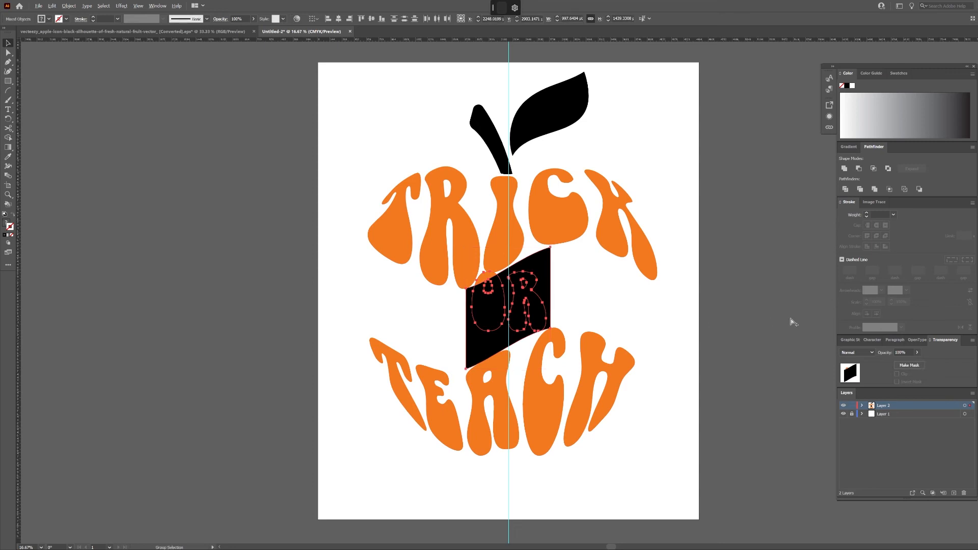
{"action": "key", "text": "ctrl+alt+c"}
{"action": "left_click", "coordinate": [777, 327]}
{"action": "left_click", "coordinate": [540, 315]}
{"action": "scroll", "coordinate": [586, 305], "scroll_direction": "up", "scroll_amount": 4}
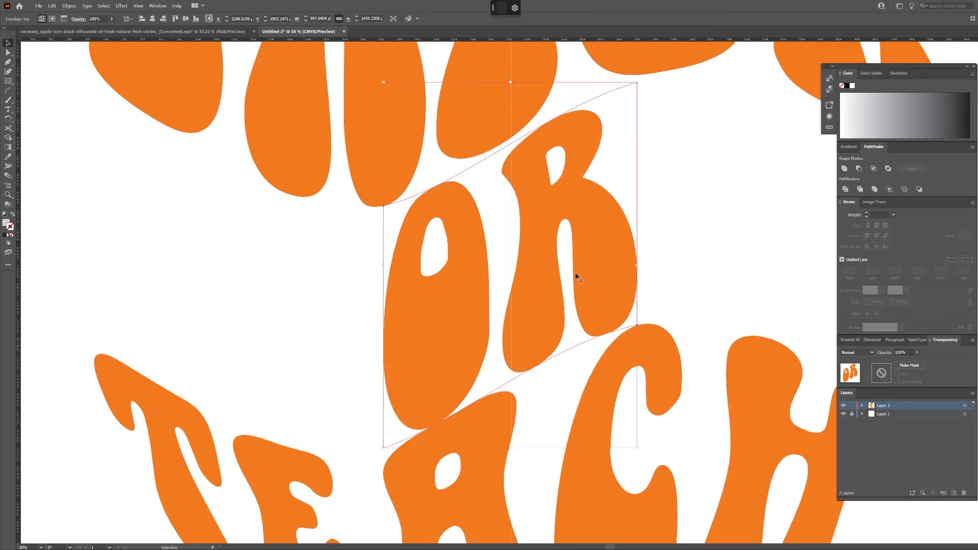
Scale the warped word OR uniformly to 97% and move it slightly up between TRICK and TEACH
{"action": "right_click", "coordinate": [580, 270]}
{"action": "mouse_move", "coordinate": [657, 353]}
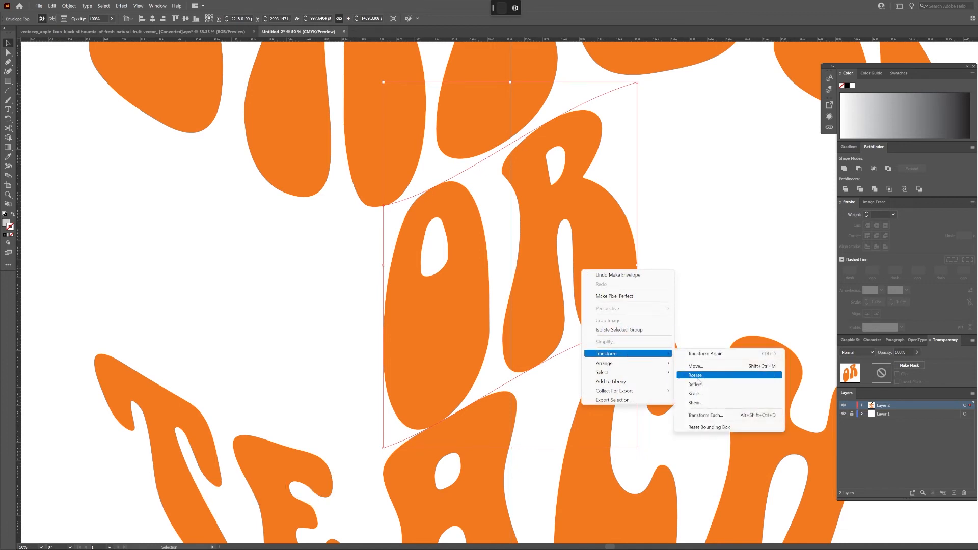
{"action": "left_click", "coordinate": [702, 394]}
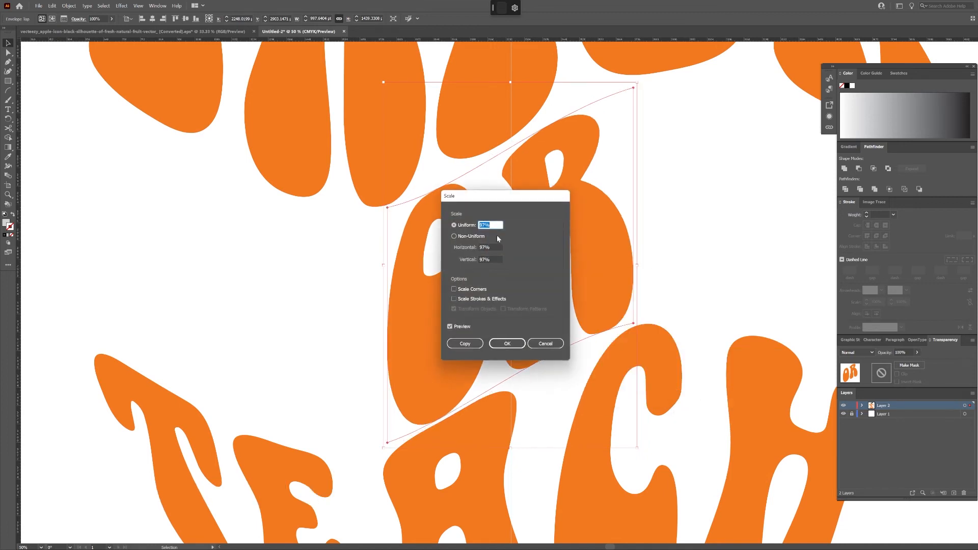
{"action": "left_click", "coordinate": [523, 344]}
{"action": "left_click_drag", "start_coordinate": [529, 322], "coordinate": [530, 319]}
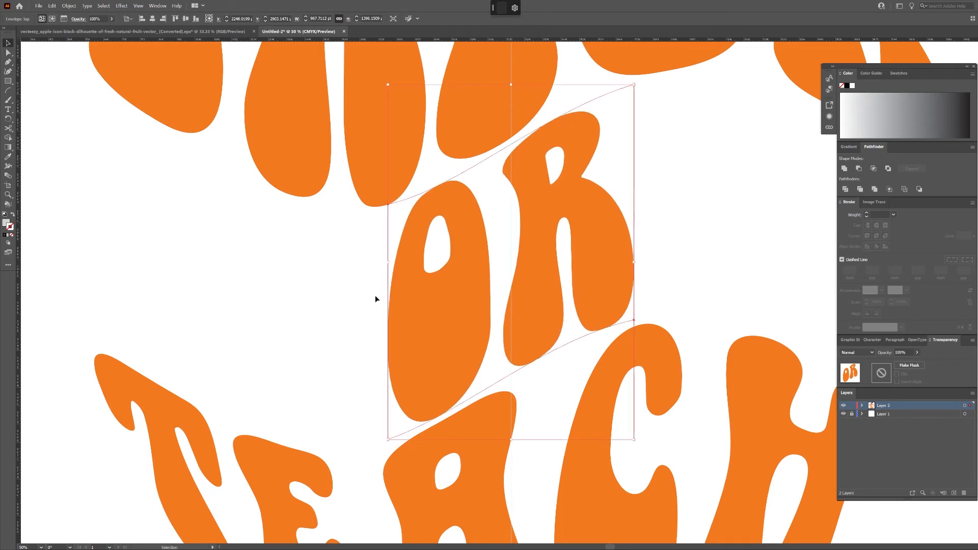
Raise the two bottom corner points of the OR envelope slightly with the Direct Selection tool
{"action": "left_click", "coordinate": [8, 53]}
{"action": "left_click_drag", "start_coordinate": [388, 440], "coordinate": [388, 431]}
{"action": "left_click_drag", "start_coordinate": [634, 320], "coordinate": [634, 317]}
{"action": "left_click_drag", "start_coordinate": [604, 262], "coordinate": [606, 267]}
{"action": "key", "text": "ctrl+0"}
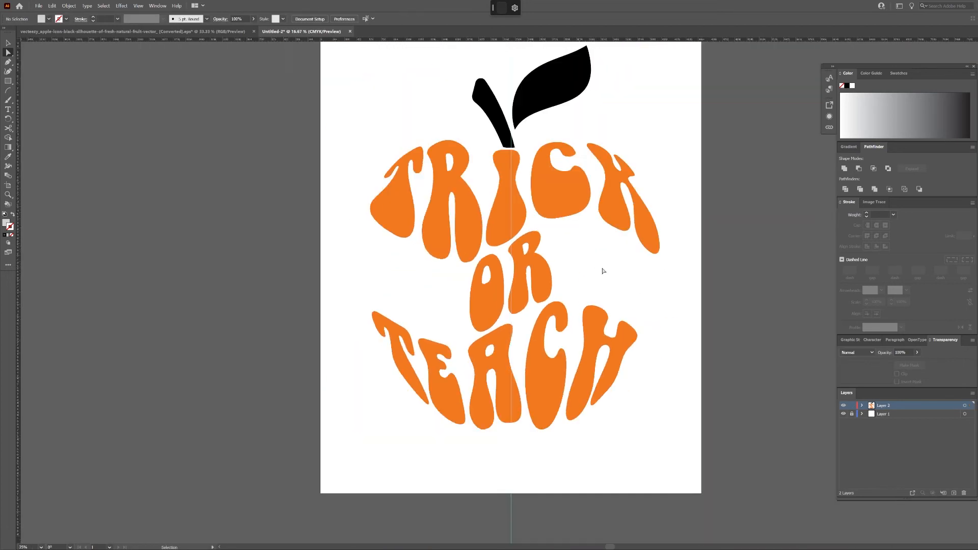
Recolor the stem and leaf with the orange sampled from the TRICK lettering
{"action": "key", "text": "v"}
{"action": "left_click", "coordinate": [538, 96]}
{"action": "left_click", "coordinate": [483, 96], "text": "shift"}
{"action": "key", "text": "i"}
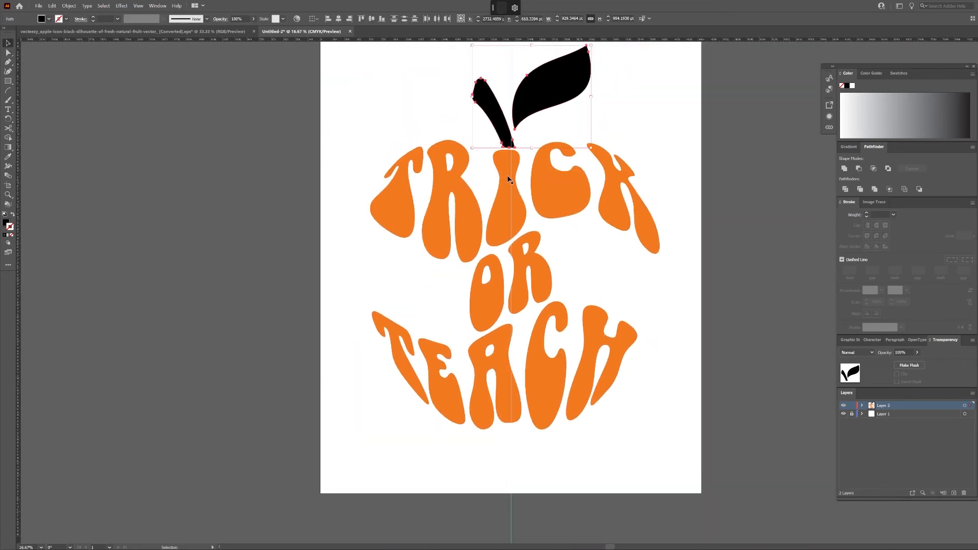
{"action": "left_click", "coordinate": [506, 173]}
{"action": "key", "text": "v"}
{"action": "left_click", "coordinate": [409, 247]}
Add a new layer beneath the lettering layer and paste the whole apple silhouette onto it
{"action": "scroll", "coordinate": [433, 249], "scroll_direction": "up", "scroll_amount": 3}
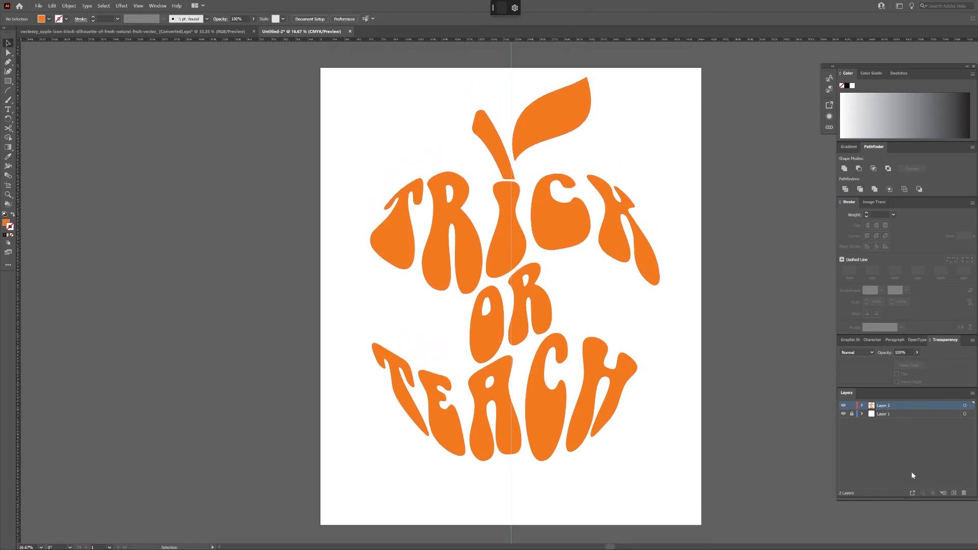
{"action": "left_click", "coordinate": [953, 493]}
{"action": "left_click_drag", "start_coordinate": [884, 411], "coordinate": [885, 419]}
{"action": "key", "text": "ctrl+v"}
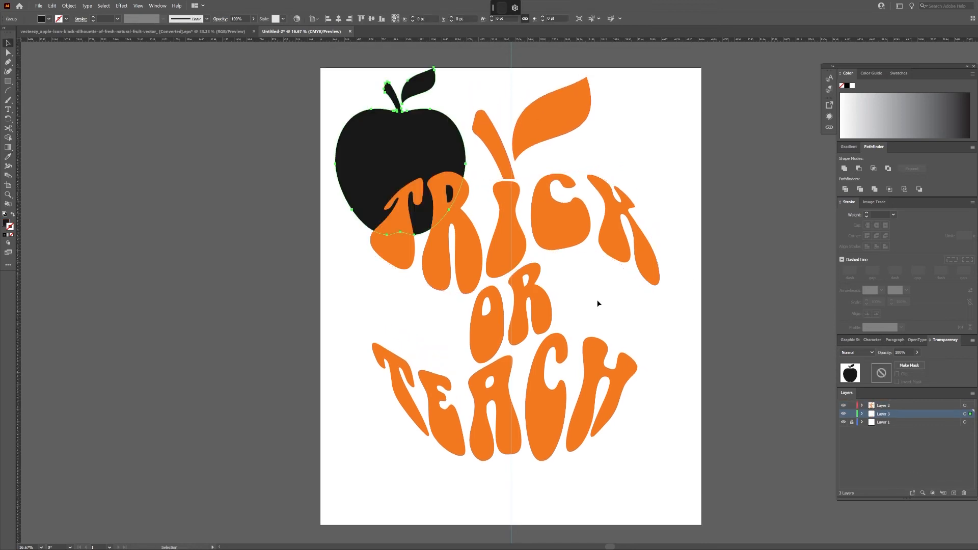
Centre the pasted apple on the guide, enlarge it to fit behind the lettering, and fine-tune its position and height
{"action": "left_click_drag", "start_coordinate": [401, 149], "coordinate": [512, 159]}
{"action": "left_click_drag", "start_coordinate": [511, 244], "coordinate": [507, 461]}
{"action": "key", "text": "ctrl+equal"}
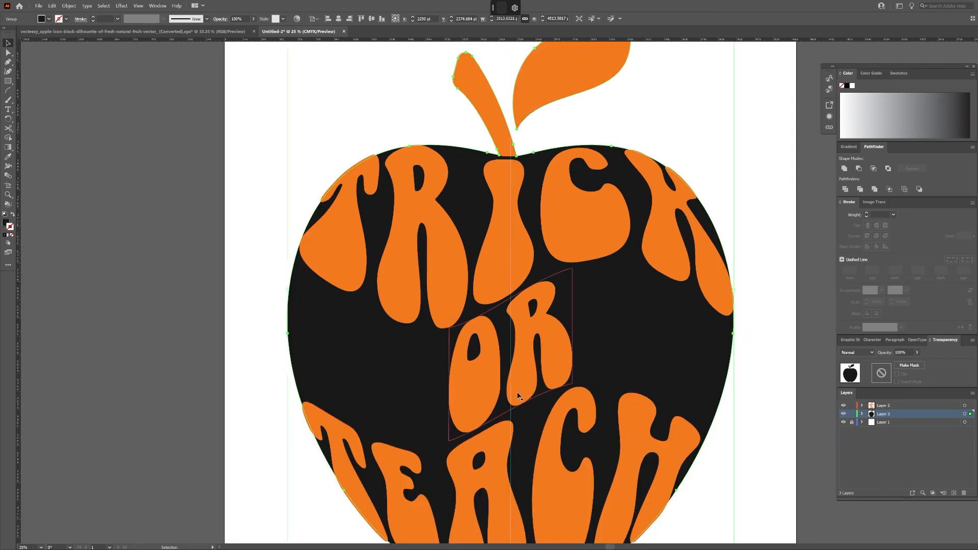
{"action": "scroll", "coordinate": [517, 397], "scroll_direction": "up", "scroll_amount": 3}
{"action": "key", "text": "Up"}
{"action": "key", "text": "Up"}
{"action": "key", "text": "Up"}
{"action": "key", "text": "Up"}
{"action": "scroll", "coordinate": [523, 413], "scroll_direction": "down", "scroll_amount": 8}
{"action": "left_click_drag", "start_coordinate": [511, 488], "coordinate": [511, 492]}
Scale the warped word TRICK uniformly to 96%
{"action": "scroll", "coordinate": [524, 260], "scroll_direction": "up", "scroll_amount": 2}
{"action": "left_click", "coordinate": [577, 220]}
{"action": "right_click", "coordinate": [578, 220]}
{"action": "mouse_move", "coordinate": [581, 234]}
{"action": "left_click", "coordinate": [609, 273]}
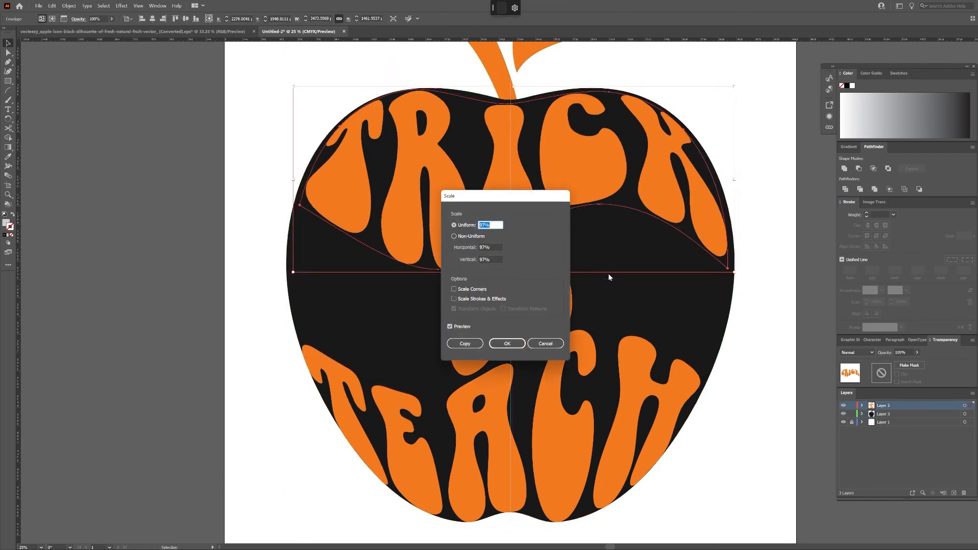
{"action": "type", "text": "96"}
{"action": "key", "text": "Return"}
Scale the warped word TEACH uniformly to 96%
{"action": "left_click", "coordinate": [624, 401]}
{"action": "right_click", "coordinate": [632, 381]}
{"action": "mouse_move", "coordinate": [686, 472]}
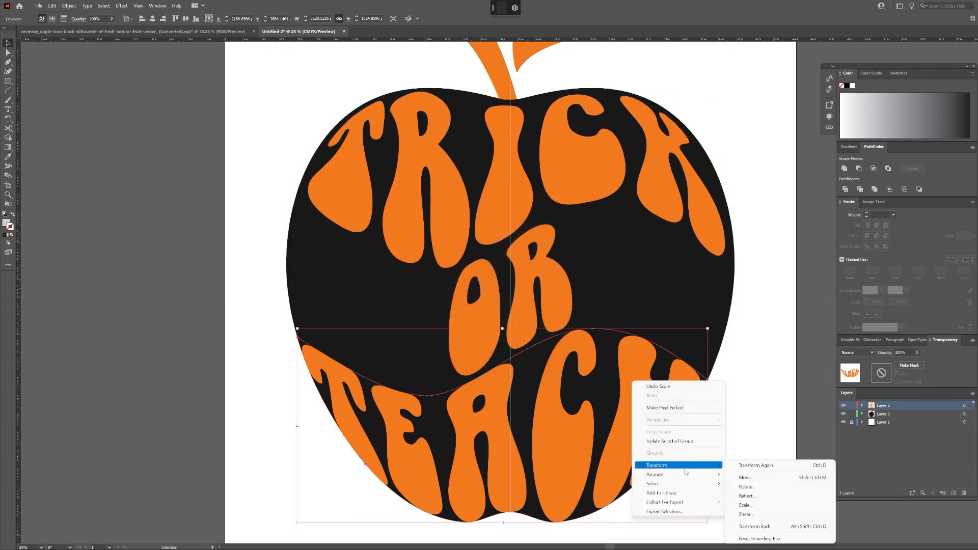
{"action": "left_click", "coordinate": [747, 504]}
{"action": "key", "text": "Return"}
{"action": "left_click", "coordinate": [750, 465]}
{"action": "left_click", "coordinate": [548, 312]}
{"action": "left_click", "coordinate": [783, 305]}
{"action": "key", "text": "ctrl+minus"}
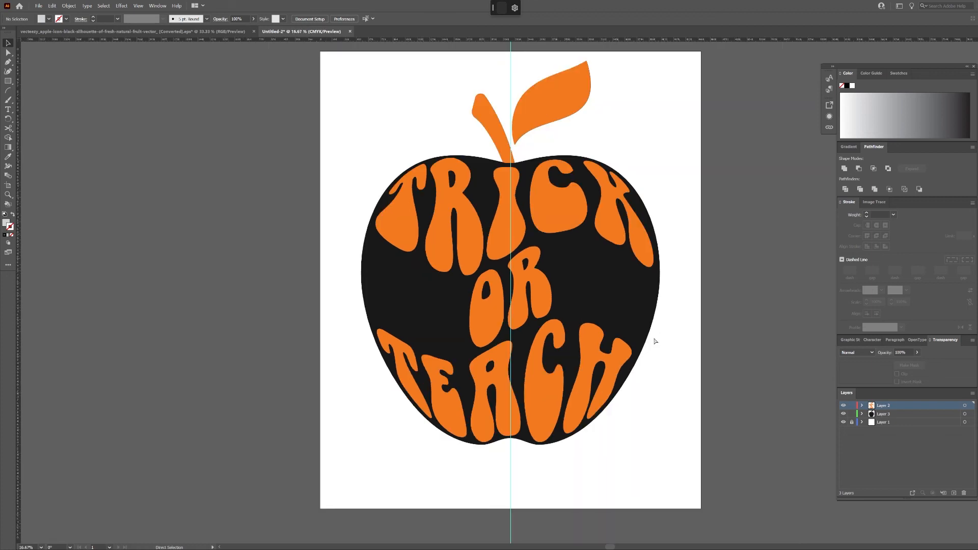
Recolor the orange stem and leaf with the dark fill sampled from the apple body
{"action": "scroll", "coordinate": [662, 334], "scroll_direction": "up", "scroll_amount": 1}
{"action": "left_click", "coordinate": [556, 123]}
{"action": "left_click", "coordinate": [494, 144], "text": "shift"}
{"action": "key", "text": "i"}
{"action": "left_click", "coordinate": [572, 271]}
{"action": "key", "text": "v"}
{"action": "left_click", "coordinate": [659, 137]}
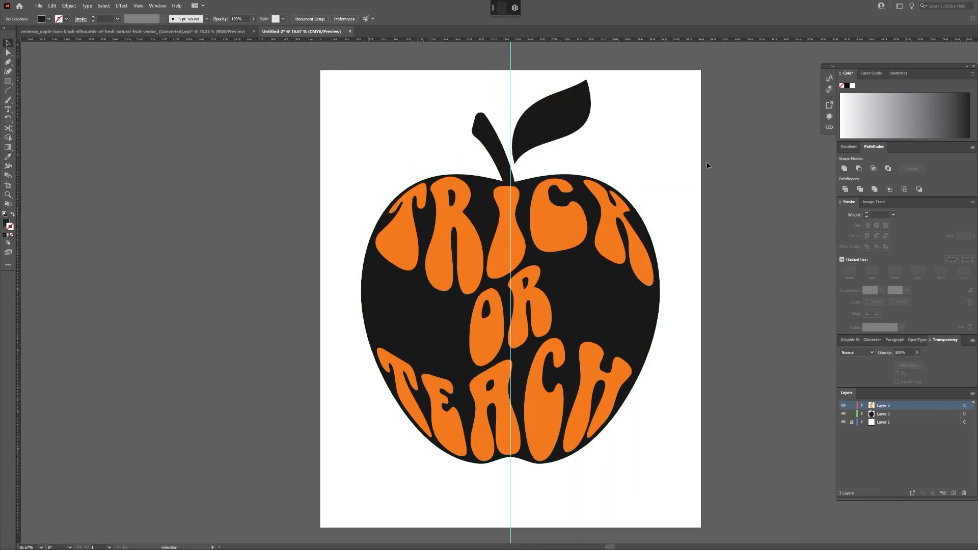
{"action": "scroll", "coordinate": [713, 168], "scroll_direction": "down", "scroll_amount": 1}
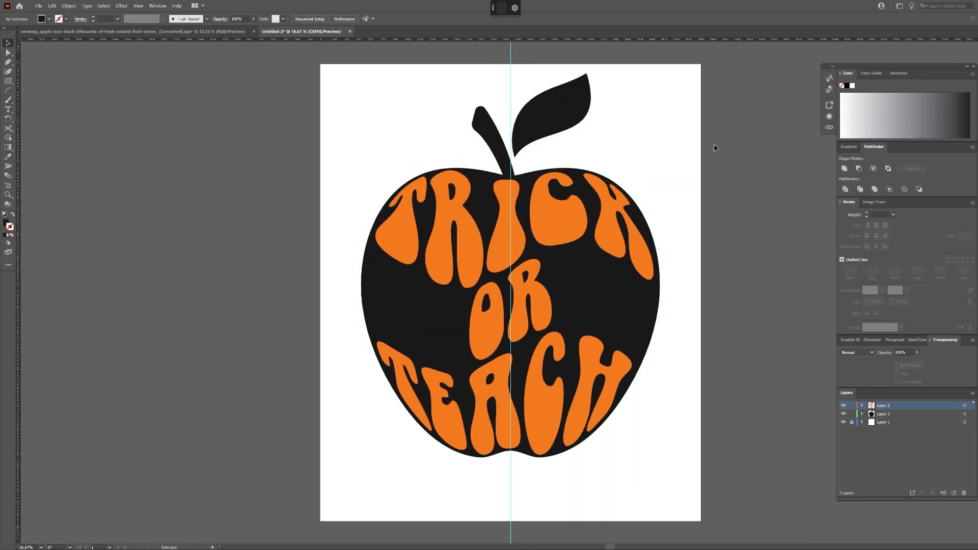
Edit the envelope contents of the word TRICK and set its fill to black
{"action": "left_click", "coordinate": [494, 253]}
{"action": "left_click", "coordinate": [52, 19]}
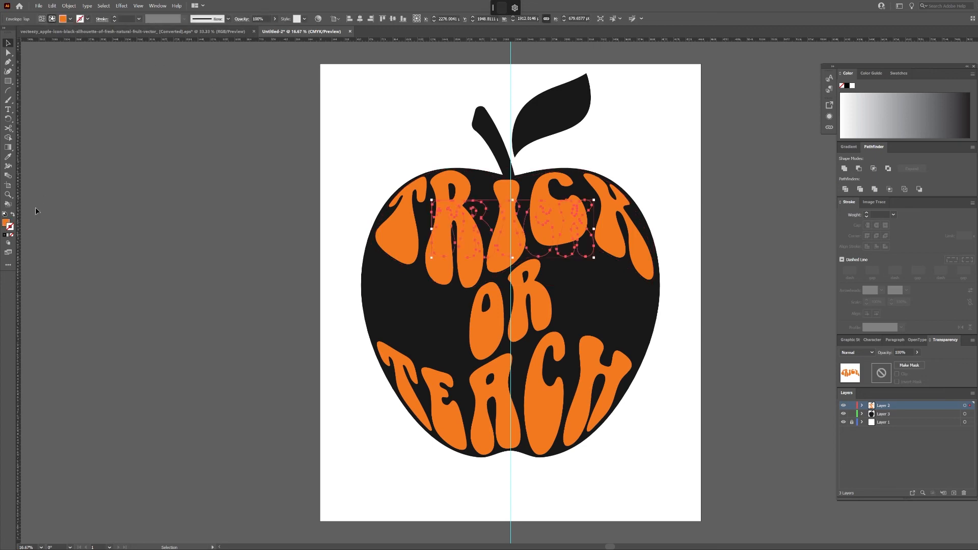
{"action": "left_click", "coordinate": [6, 222]}
{"action": "left_click", "coordinate": [846, 85]}
{"action": "left_click", "coordinate": [701, 170]}
Edit the envelope contents of the words OR and TEACH and set their fills to black
{"action": "left_click", "coordinate": [544, 308]}
{"action": "left_click", "coordinate": [52, 18]}
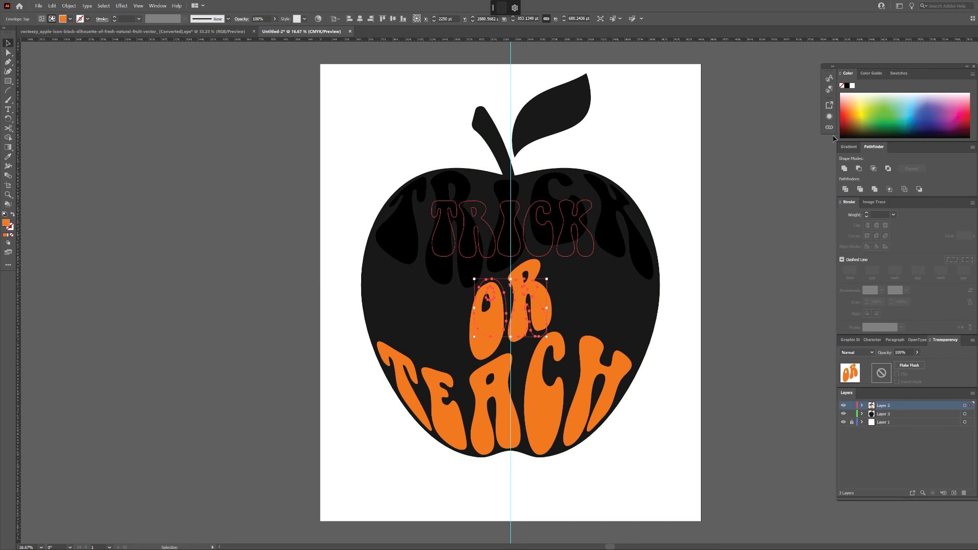
{"action": "left_click", "coordinate": [847, 87]}
{"action": "left_click", "coordinate": [621, 359]}
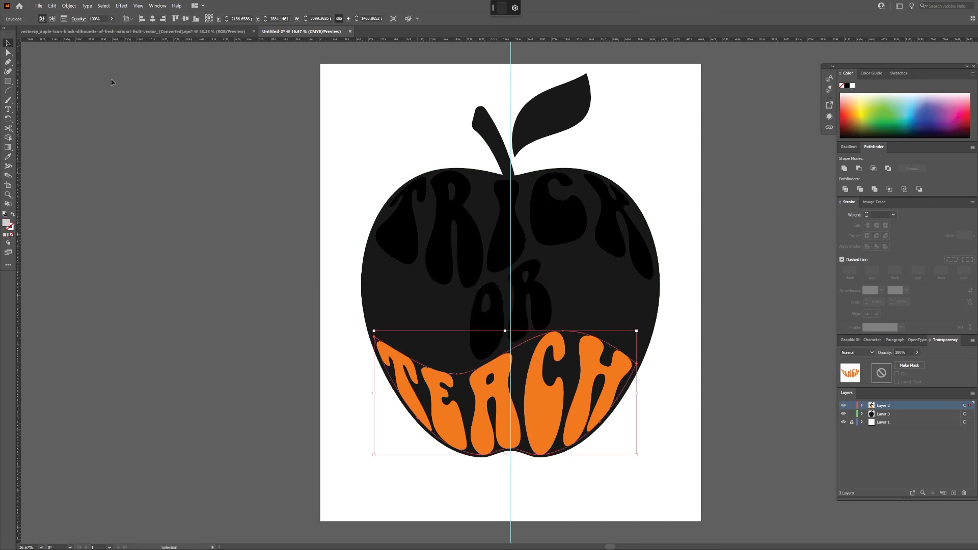
{"action": "left_click", "coordinate": [52, 19]}
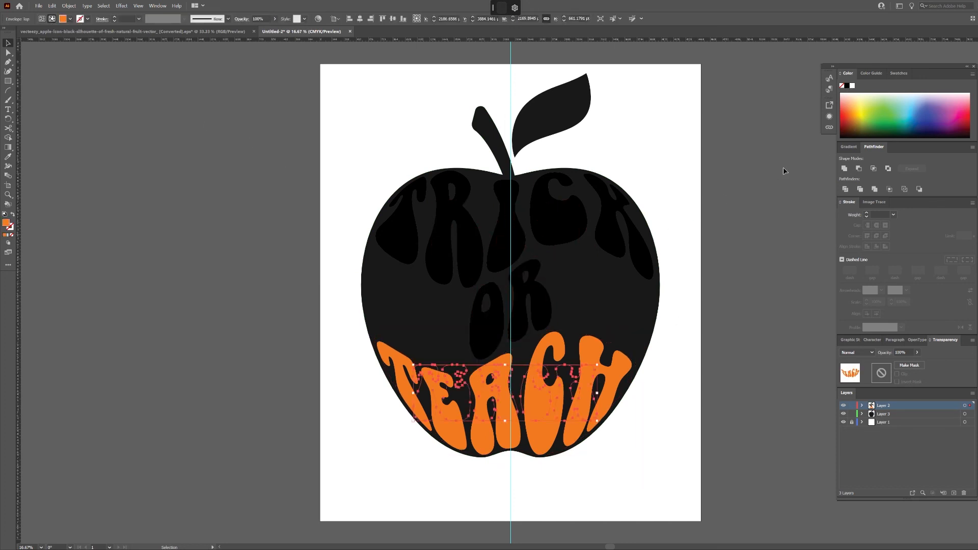
{"action": "left_click", "coordinate": [847, 86]}
{"action": "left_click", "coordinate": [694, 232]}
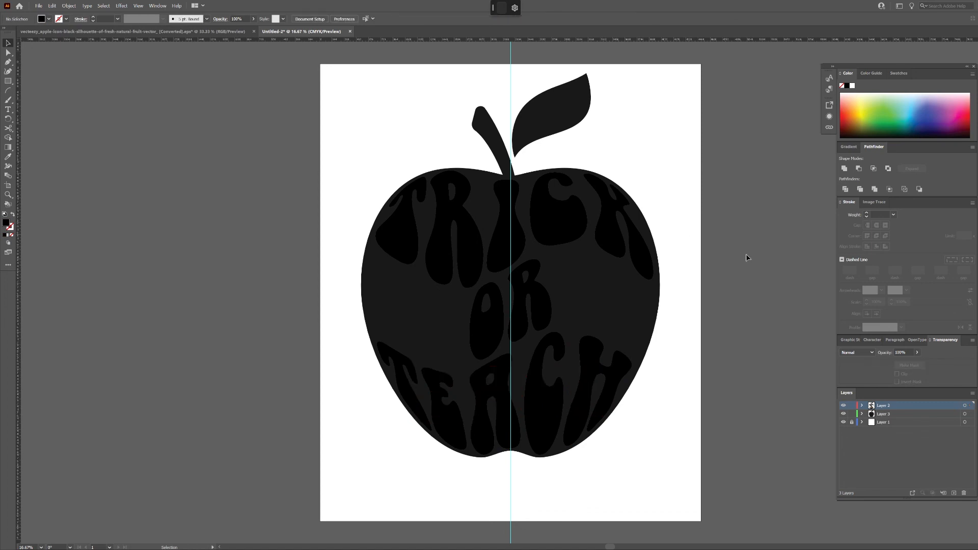
Cut the three warped words to the clipboard and fill the apple, stem and leaf with pure black
{"action": "left_click", "coordinate": [512, 248]}
{"action": "left_click", "coordinate": [526, 305], "text": "shift"}
{"action": "left_click", "coordinate": [539, 410], "text": "shift"}
{"action": "key", "text": "ctrl+x"}
{"action": "left_click", "coordinate": [564, 390]}
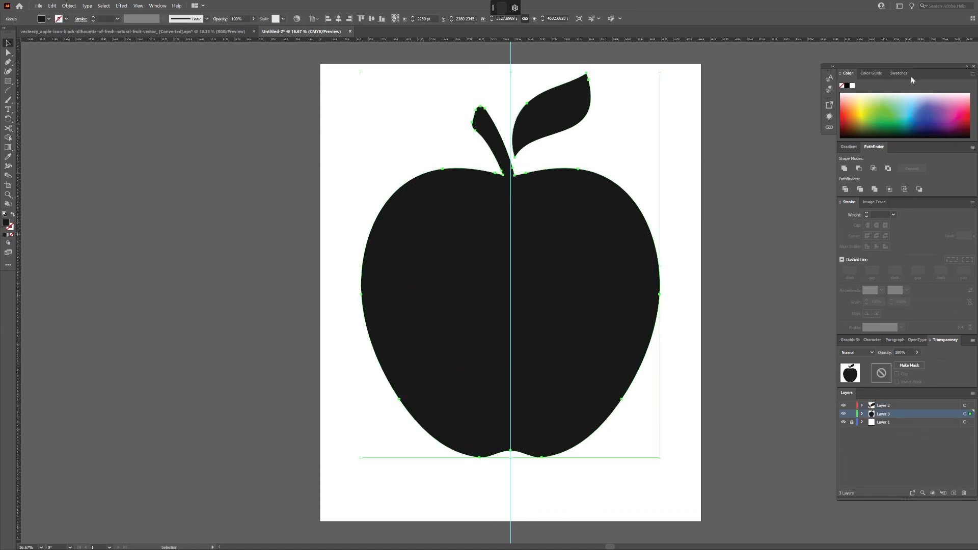
{"action": "left_click", "coordinate": [847, 86]}
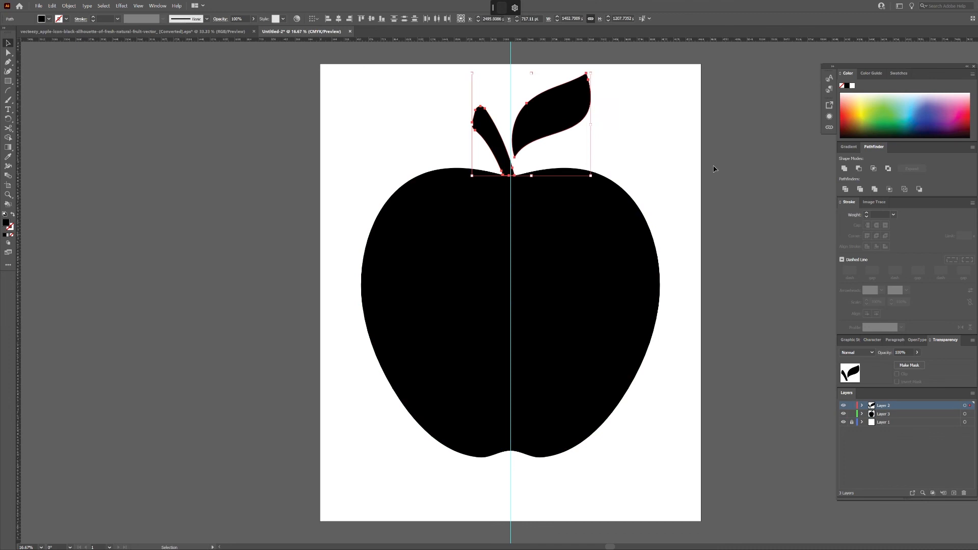
Make an opacity mask on the apple with Clip turned off, paste the three words in place inside it, and exit the mask
{"action": "left_click", "coordinate": [909, 365]}
{"action": "left_click", "coordinate": [877, 376]}
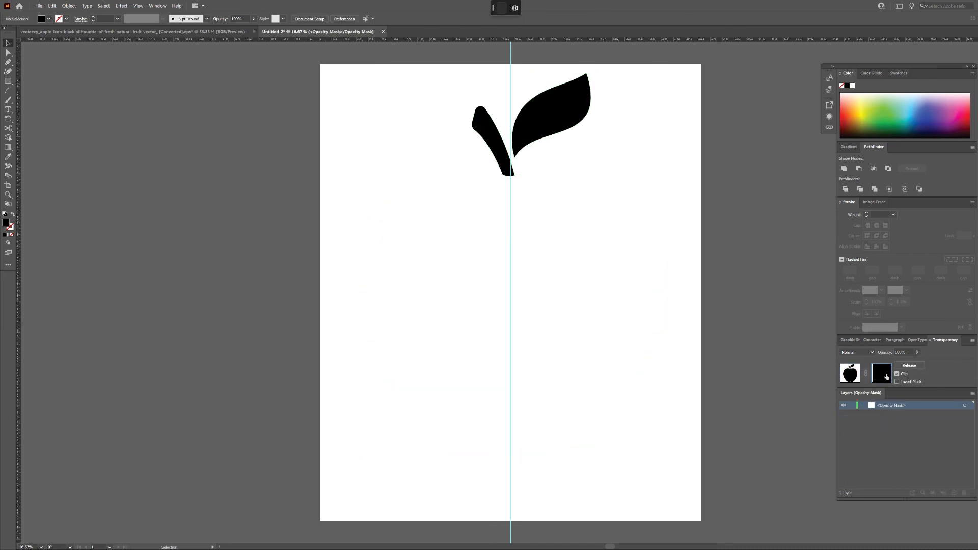
{"action": "left_click", "coordinate": [896, 375]}
{"action": "key", "text": "ctrl+f"}
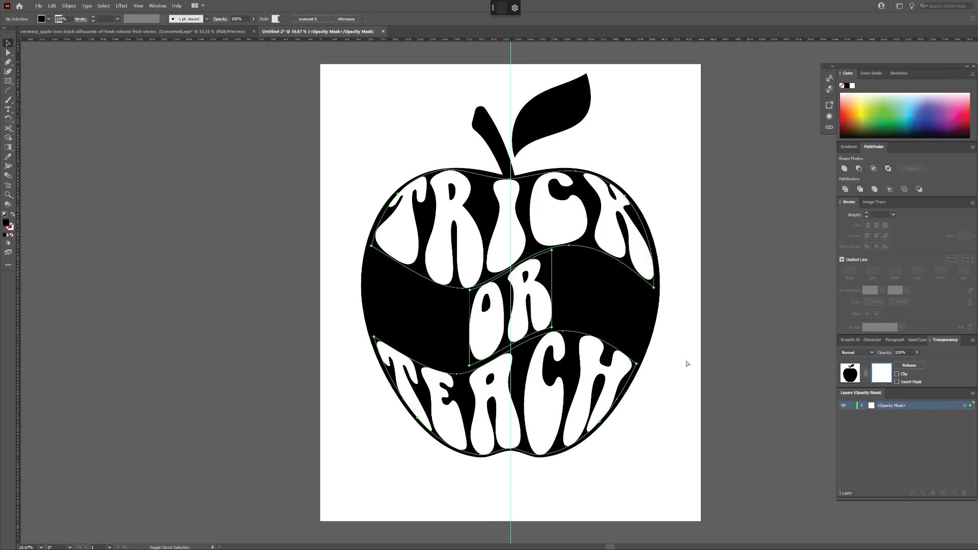
{"action": "left_click", "coordinate": [848, 376]}
{"action": "left_click", "coordinate": [727, 349]}
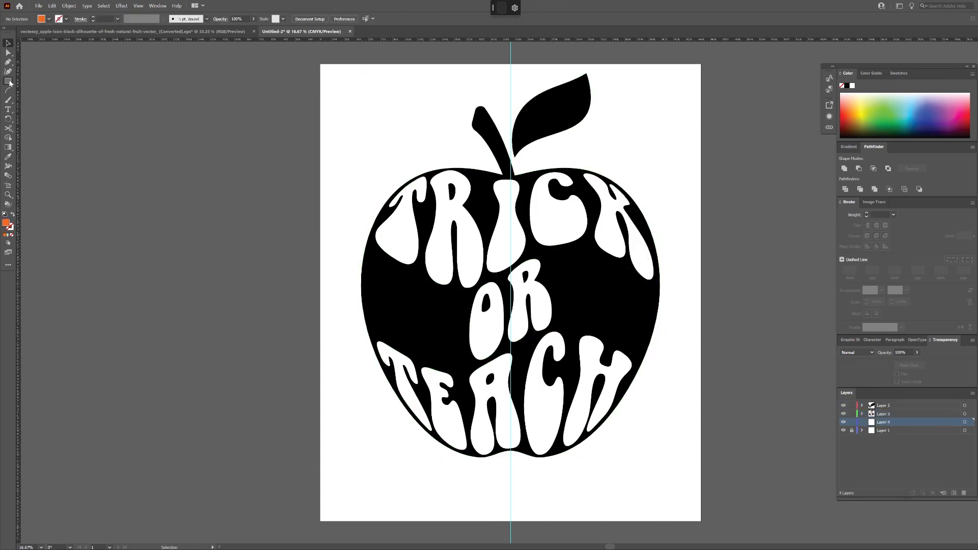
Draw an orange rectangle covering the whole artboard on the new layer beneath the apple
{"action": "left_click", "coordinate": [8, 81]}
{"action": "left_click_drag", "start_coordinate": [319, 64], "coordinate": [701, 520]}
{"action": "key", "text": "v"}
{"action": "left_click", "coordinate": [169, 145]}
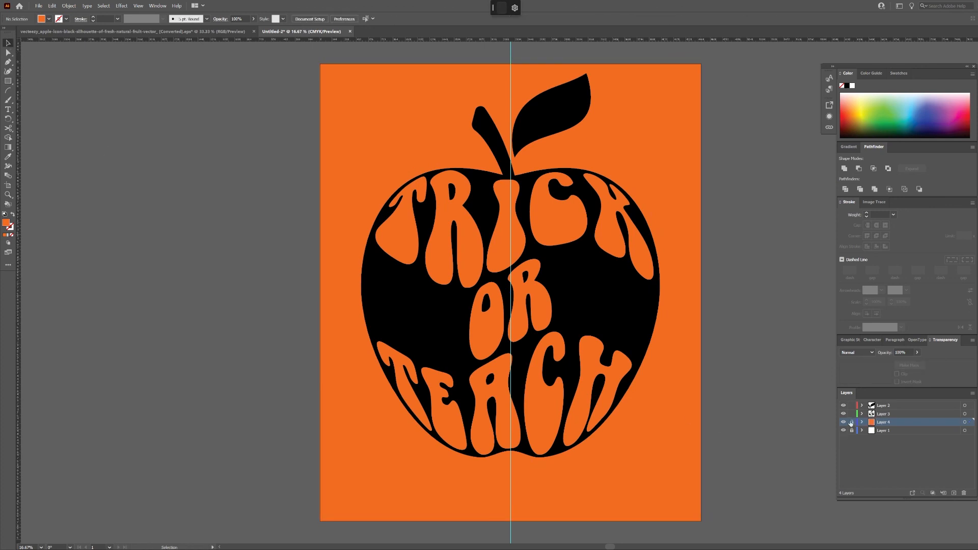